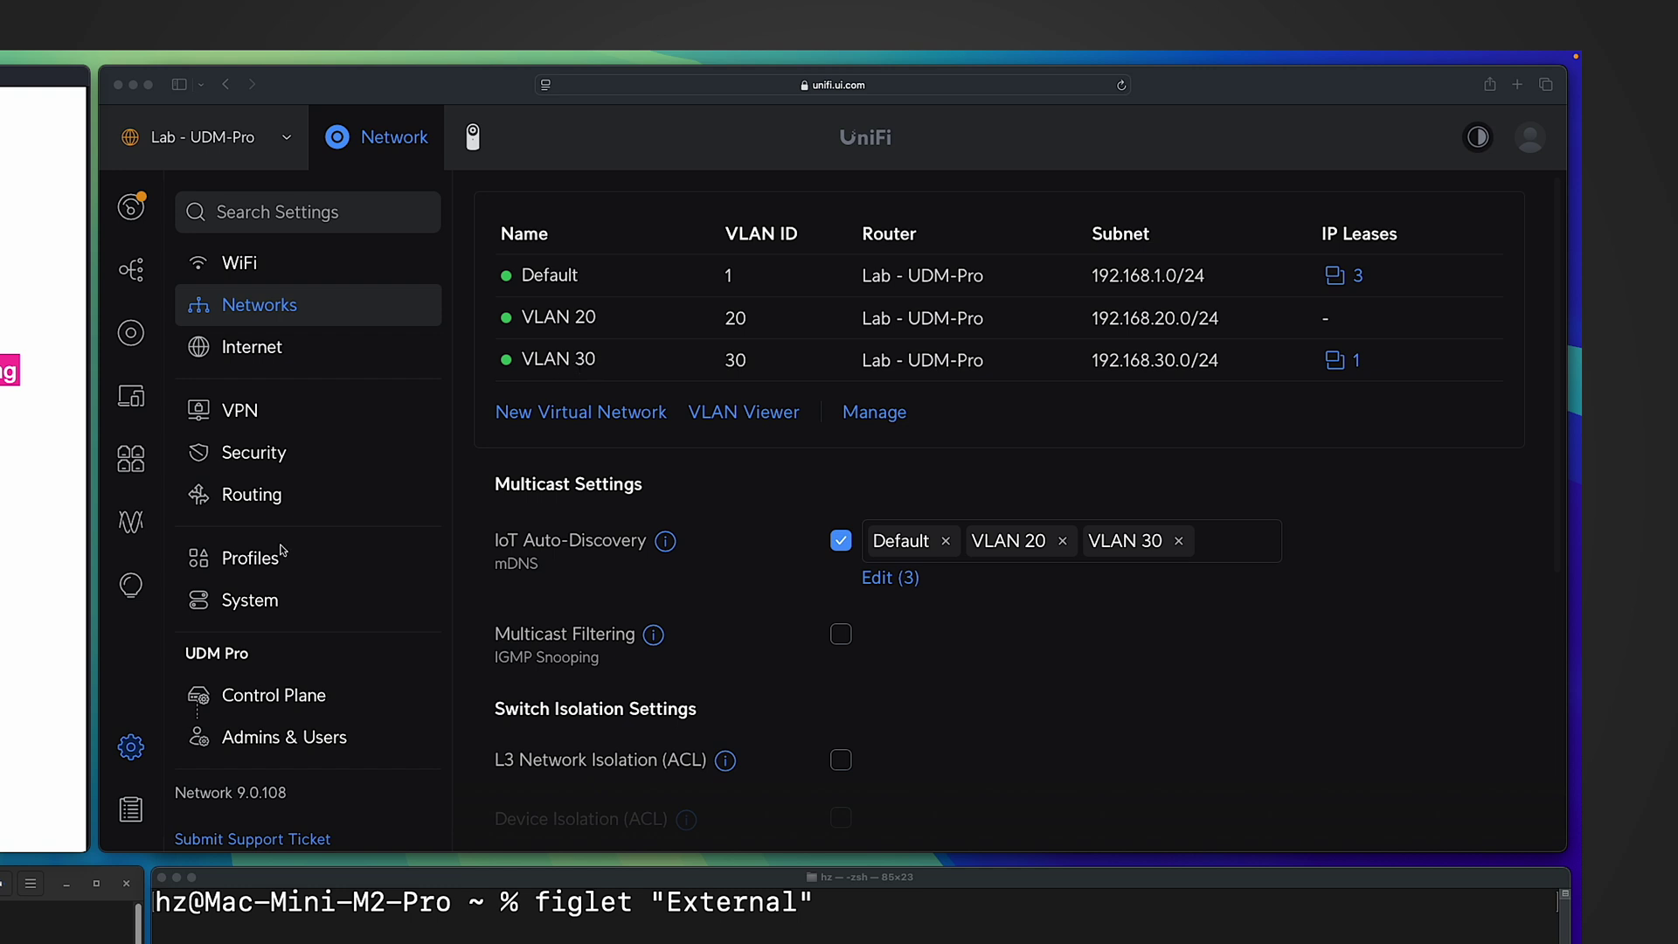
Open the Security firewall settings and bring the inter-zone policy Zone Matrix into view.
click(251, 463)
scroll(747, 531, down, 5)
scroll(747, 530, up, 1)
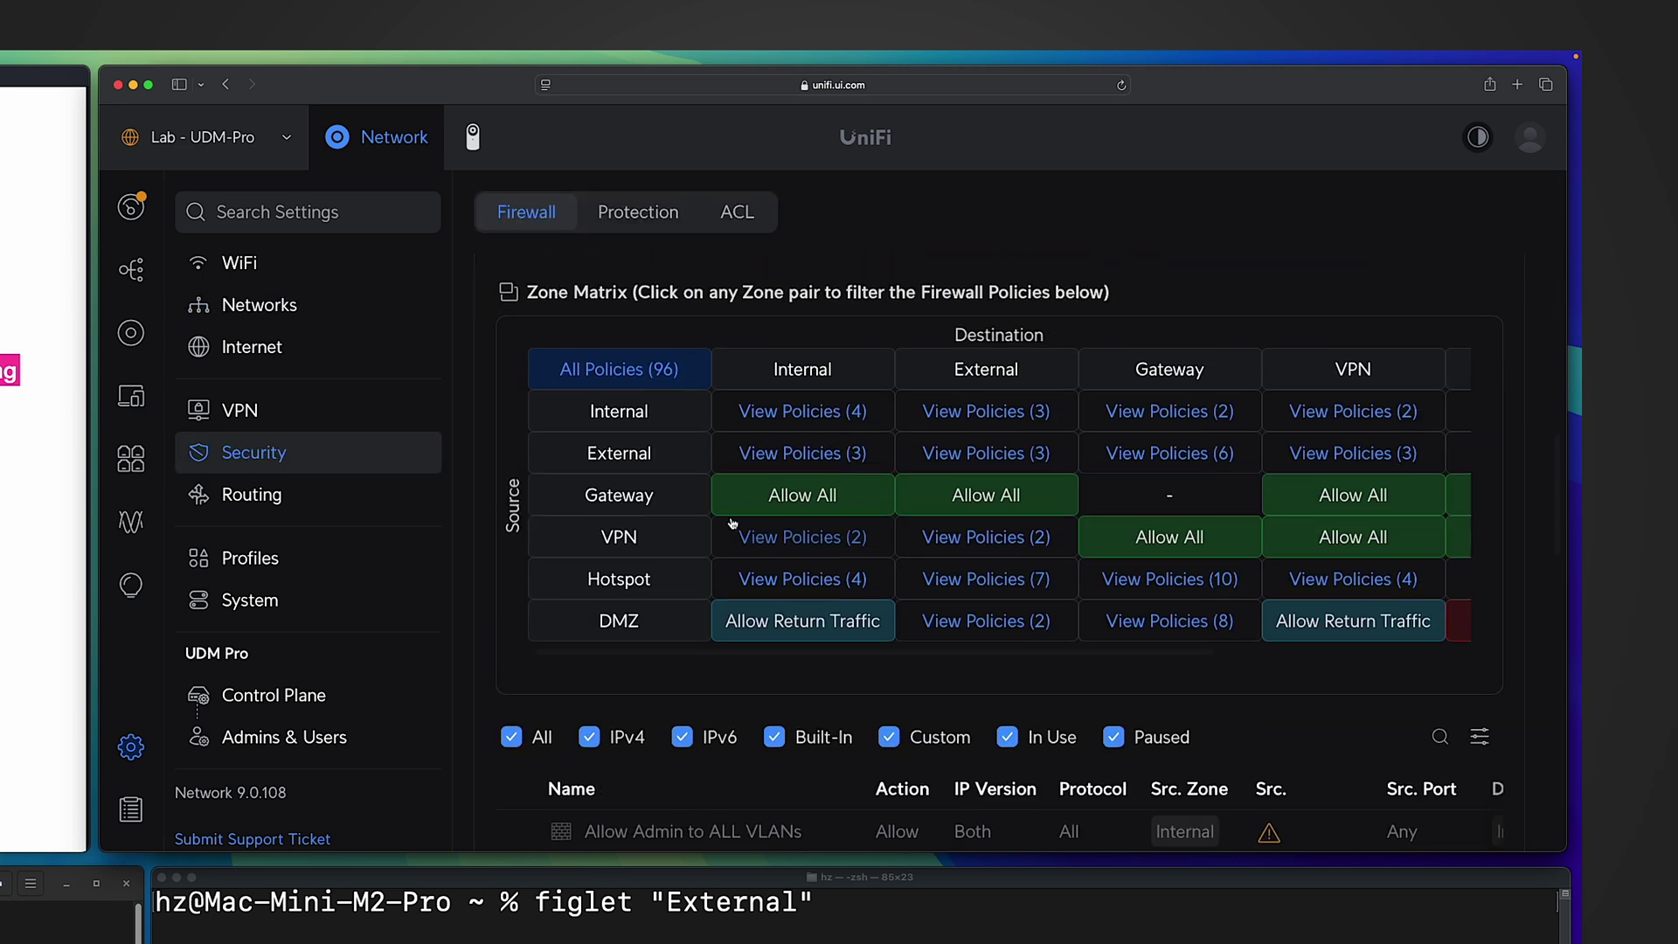
scroll(732, 523, up, 5)
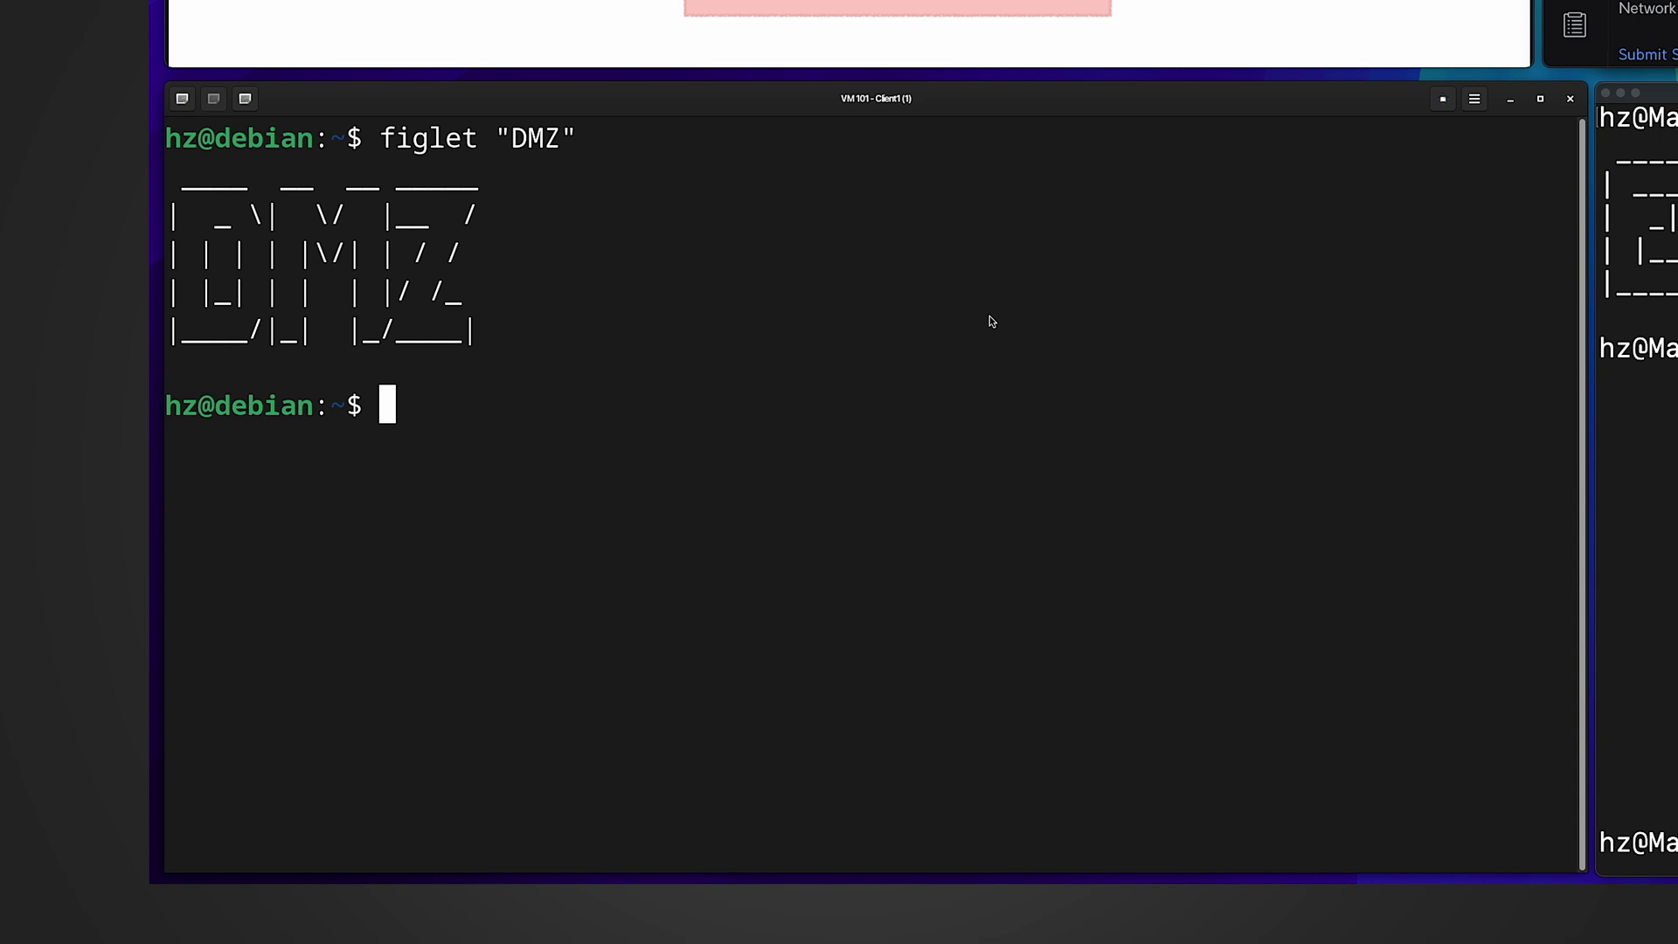
text(wget http://localhost)
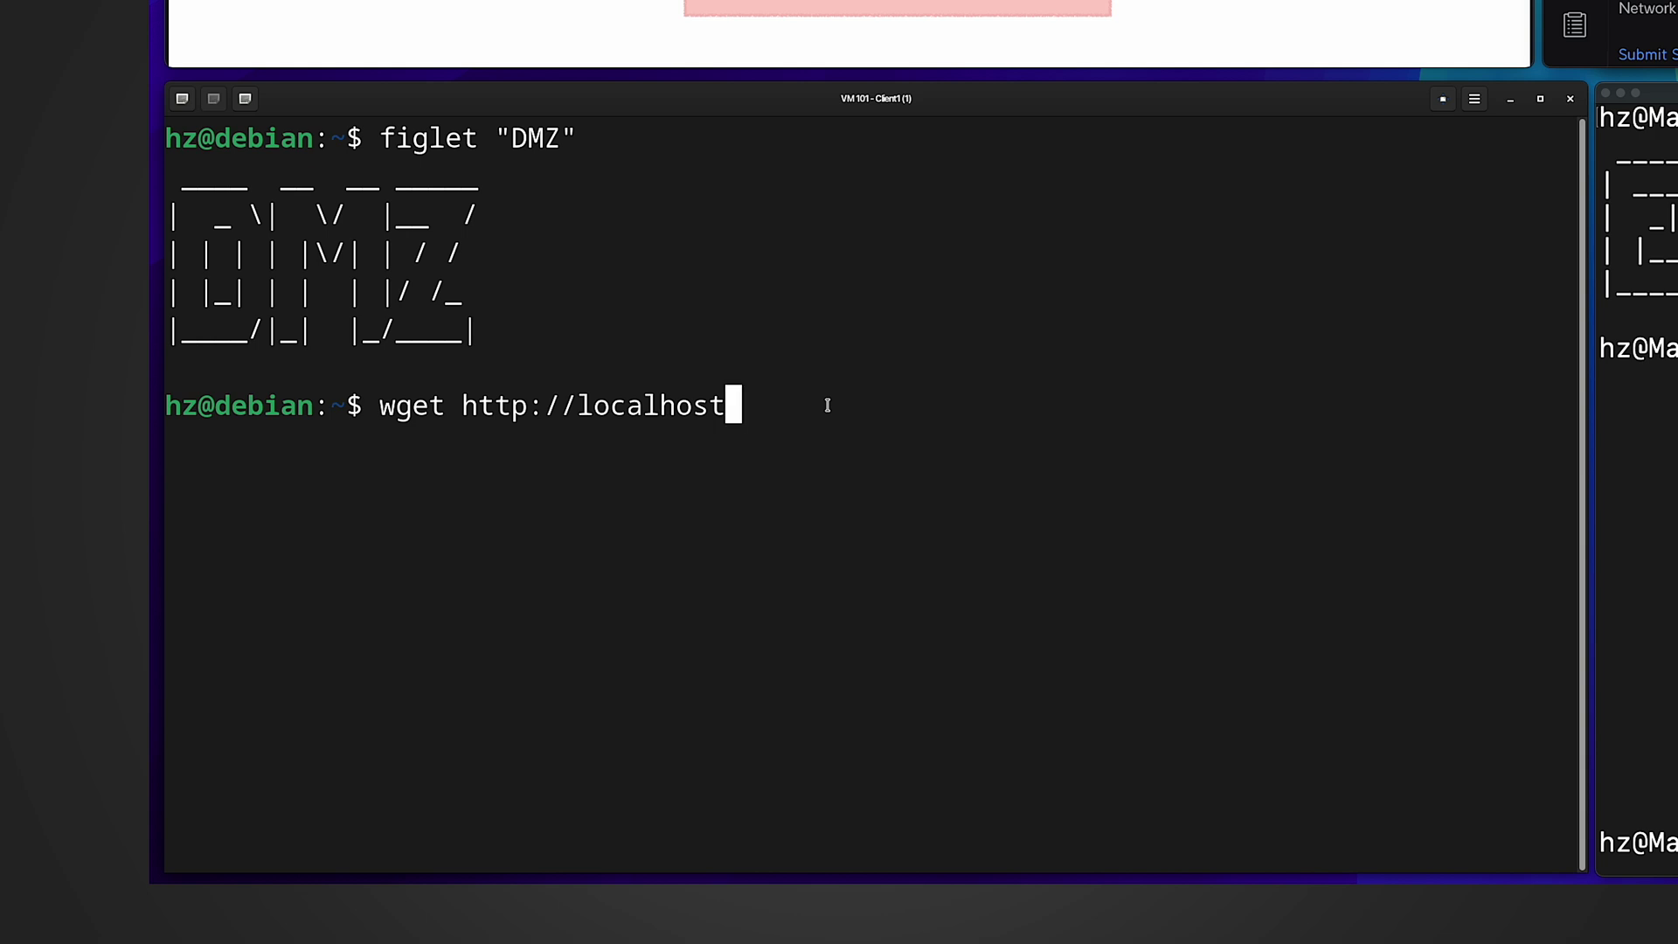
key(Return)
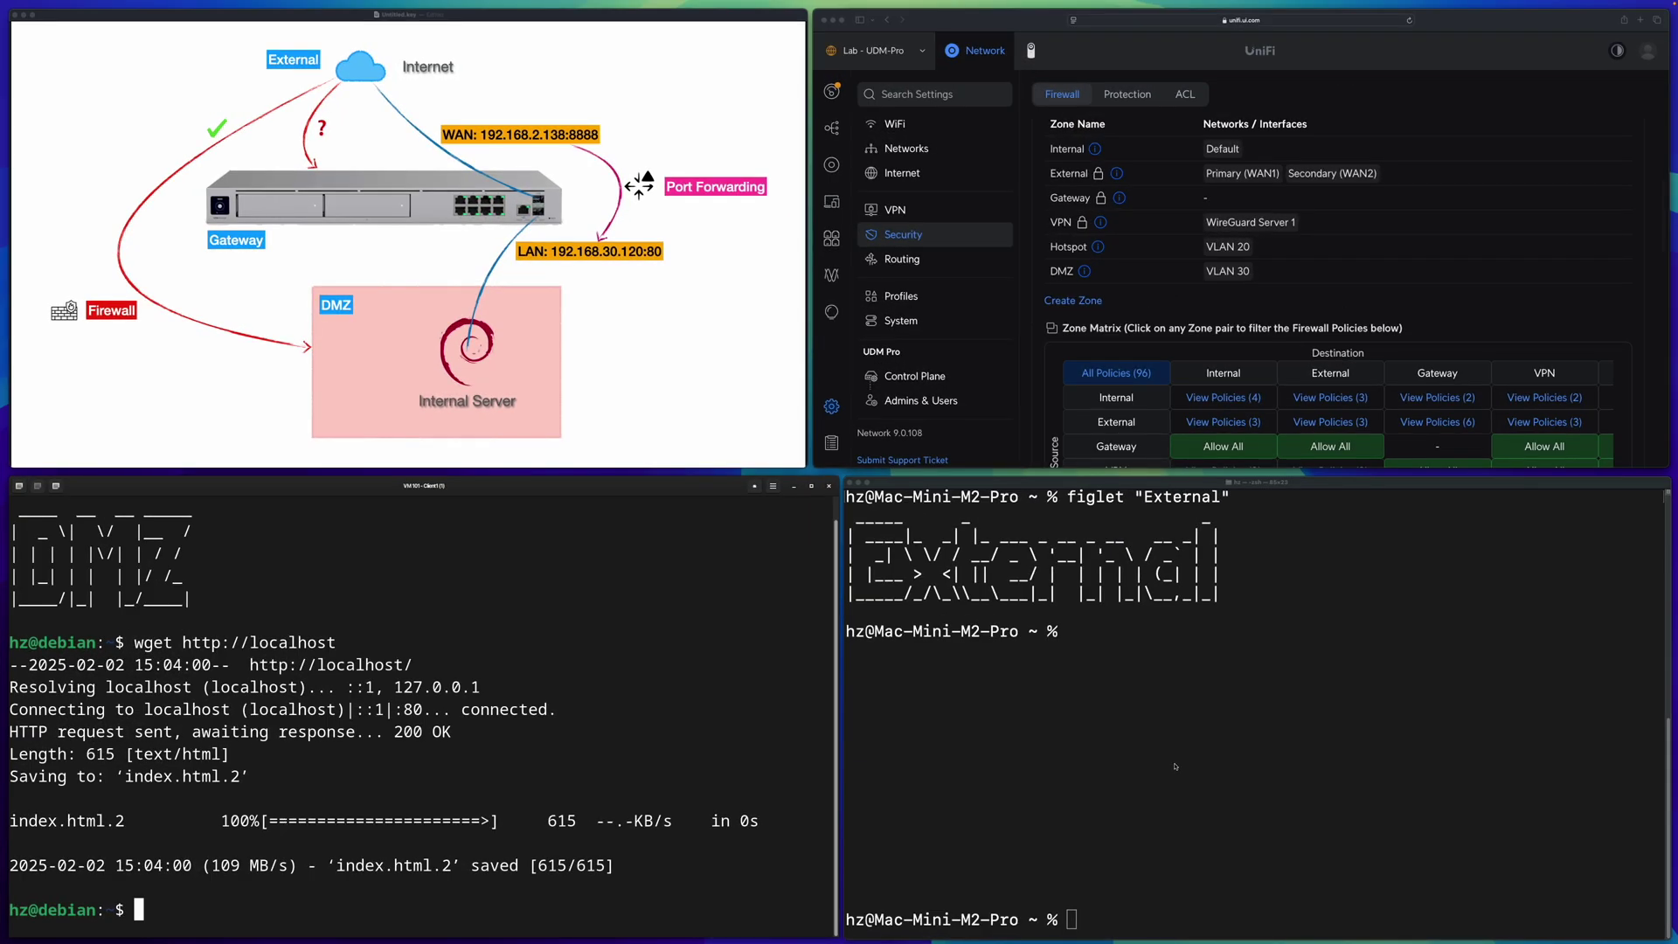
key(super+Tab)
text(wget http://192.168.2.138:8888)
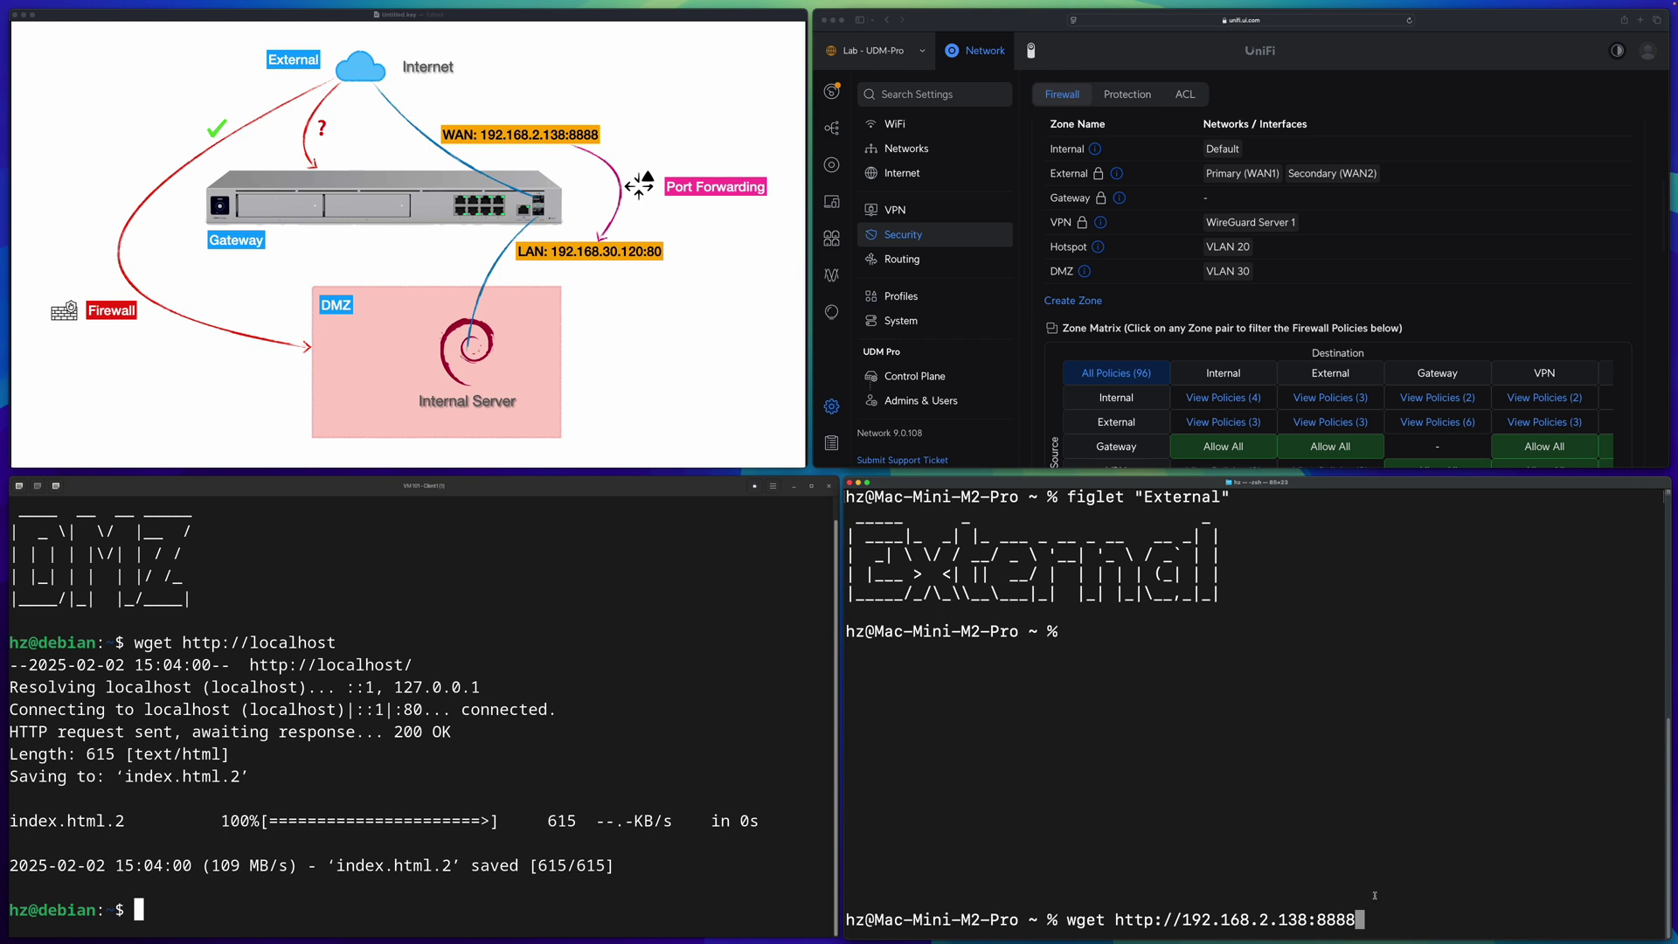
key(Return)
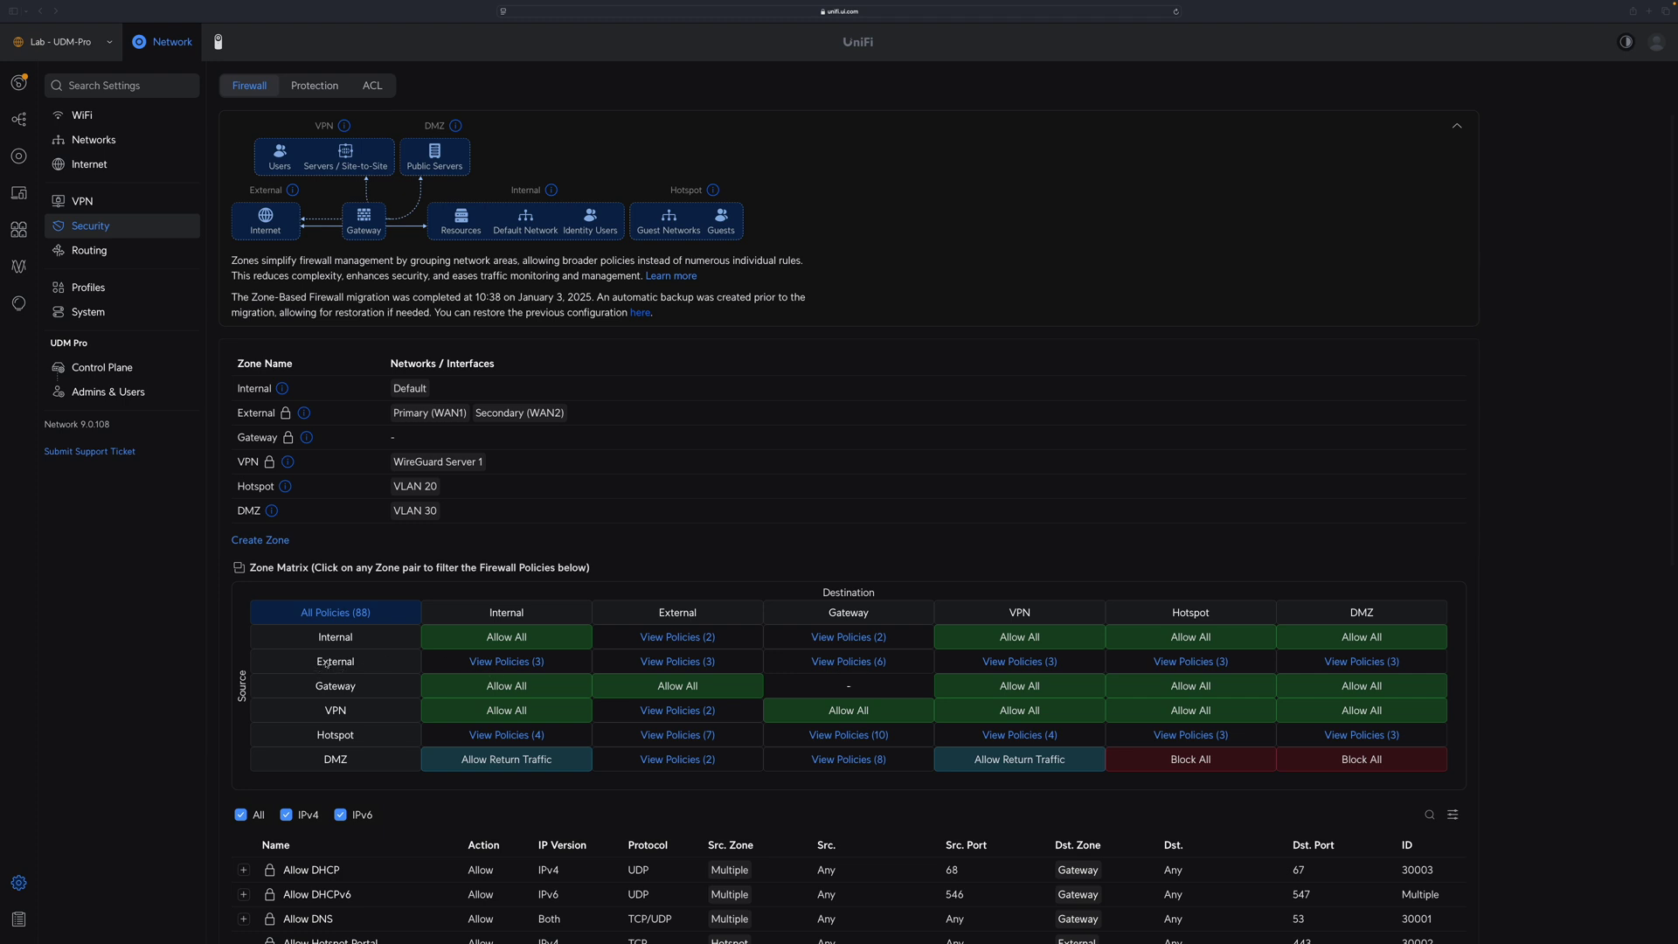
List the six External→Gateway policies, then the three External→DMZ policies.
click(851, 664)
scroll(851, 664, down, 2)
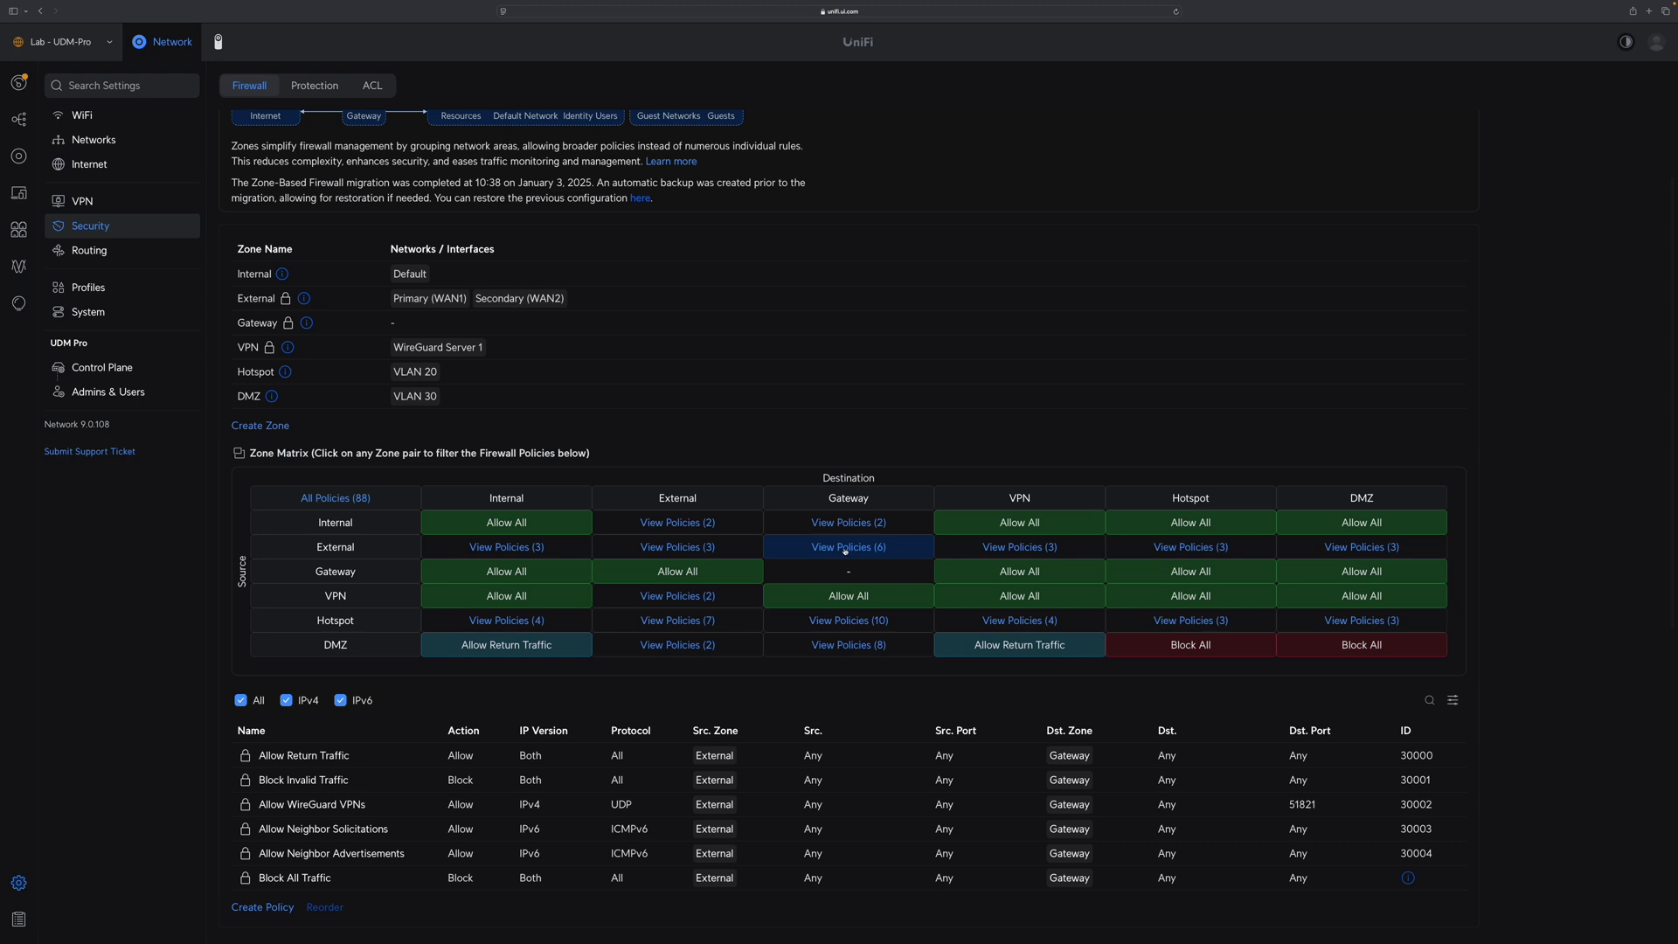
click(1360, 548)
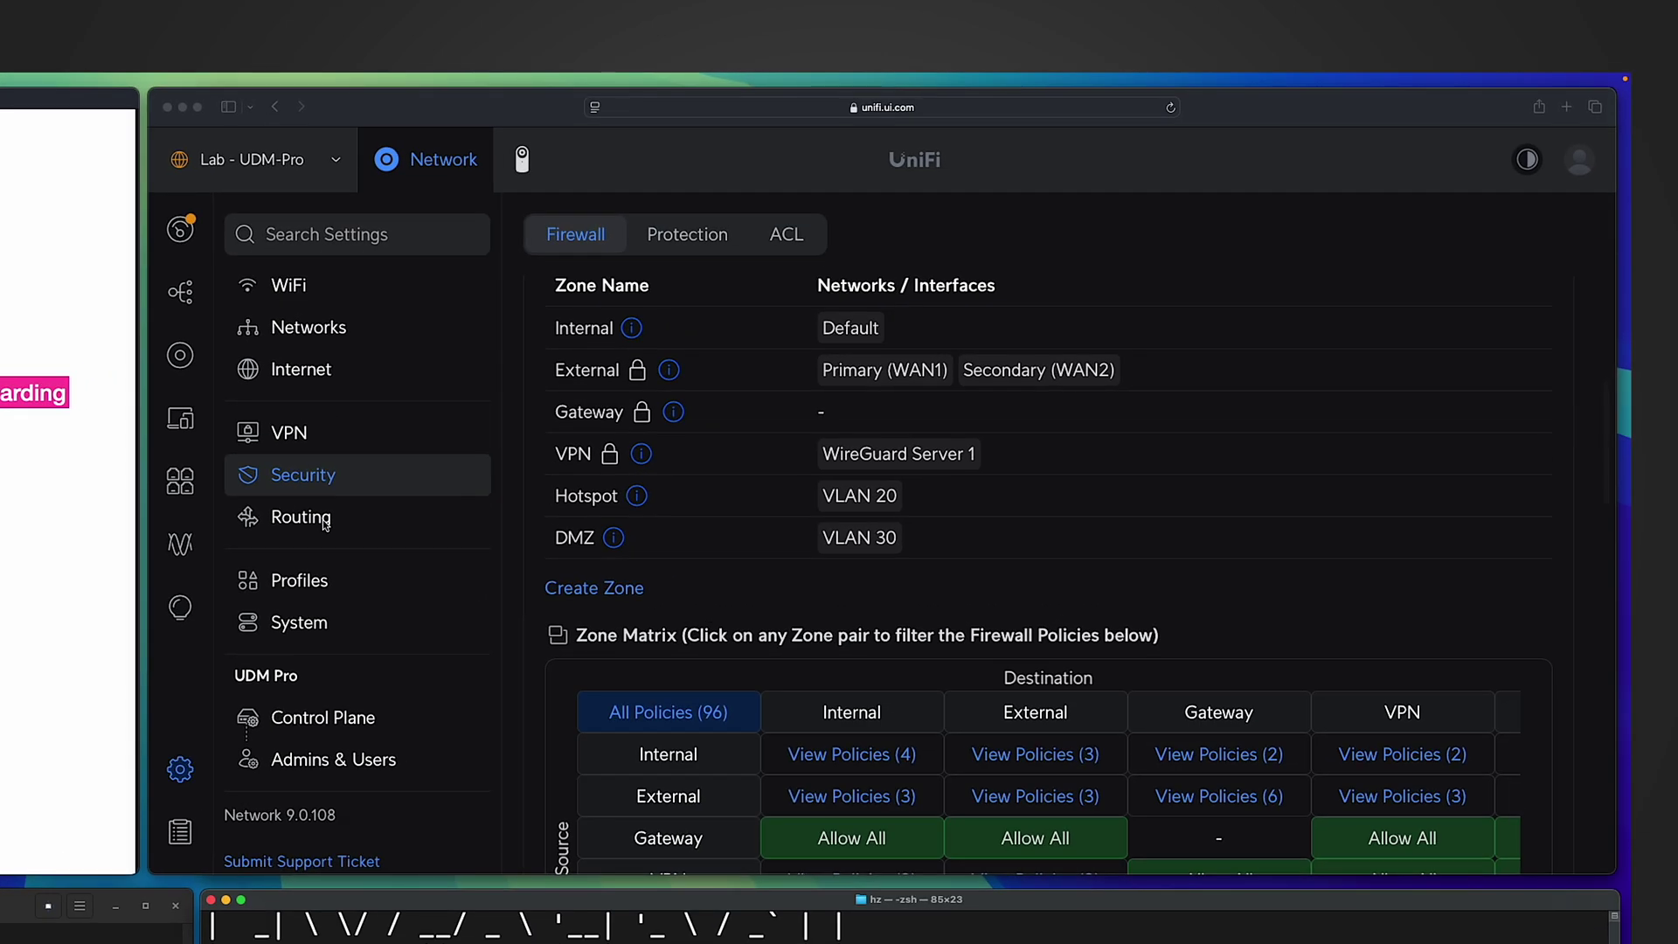
Add a named WAN1 port forward: WAN port 8888 to 192.168.30.120, forward port 80.
click(323, 518)
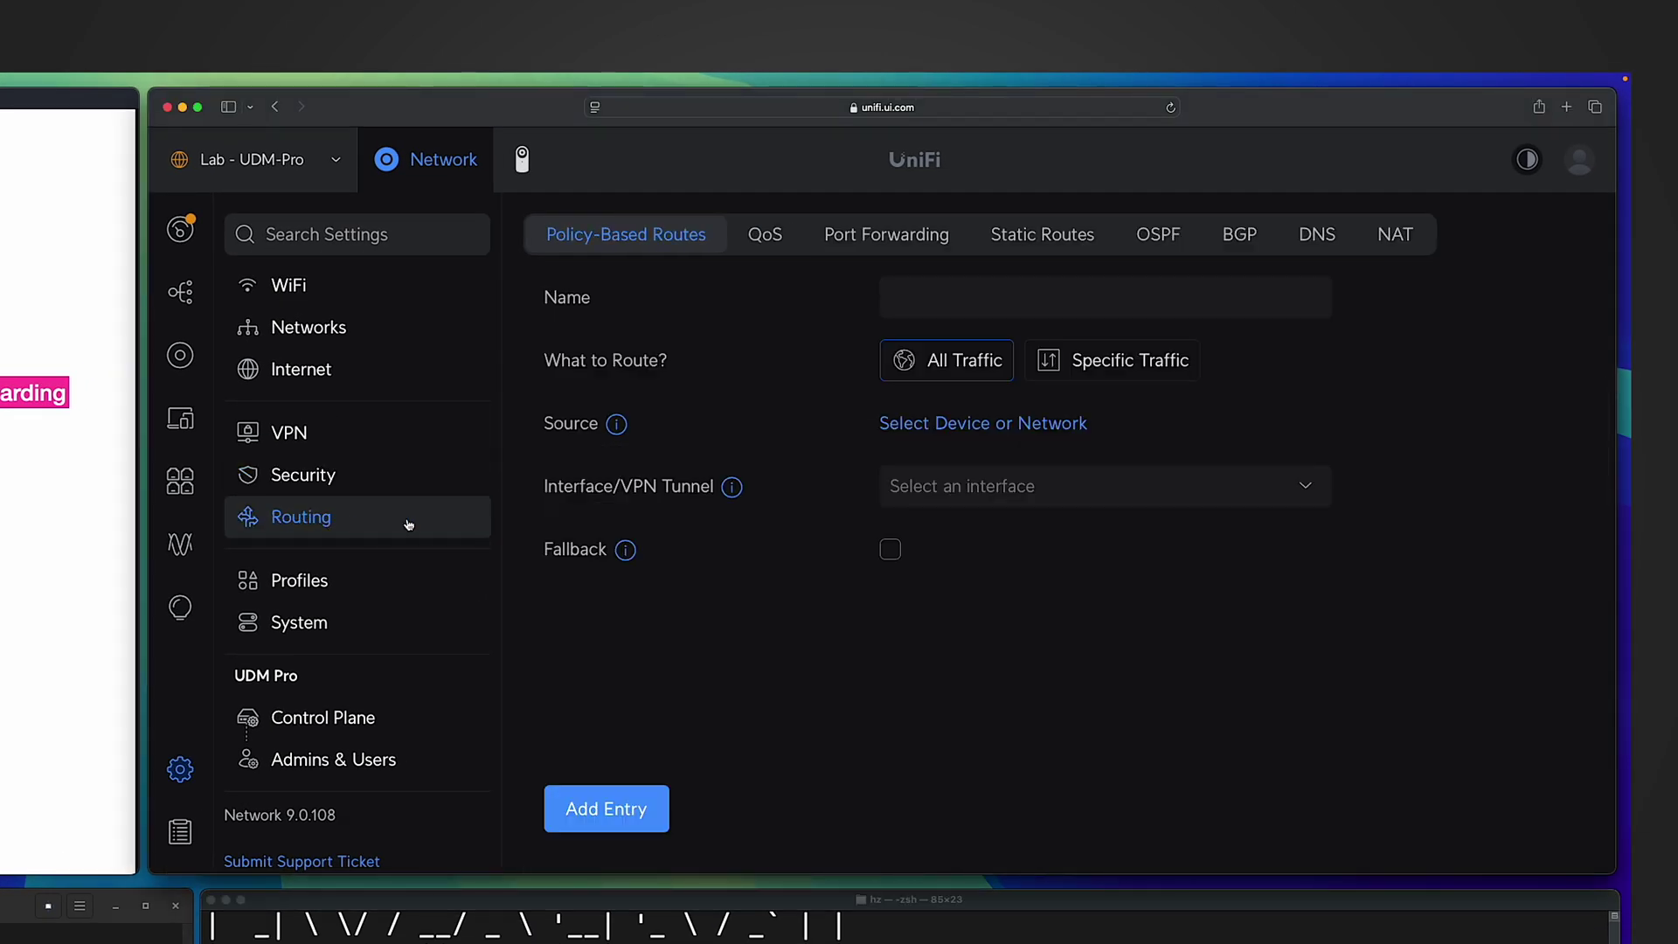
click(886, 236)
click(900, 297)
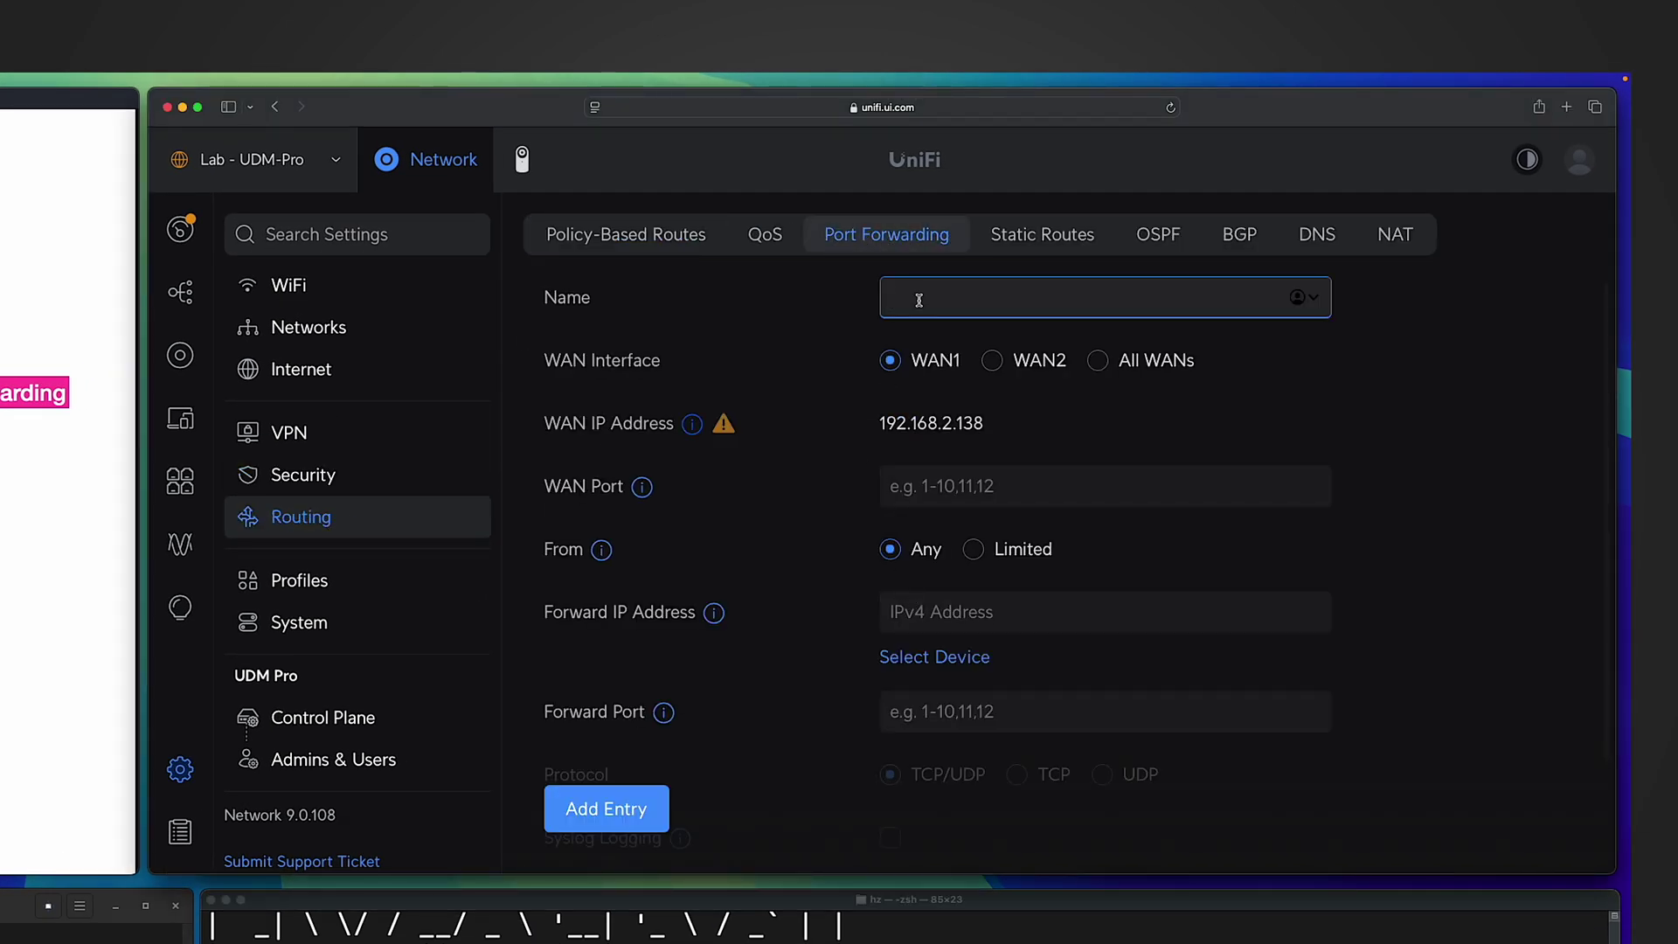
text(Port Forwarding to DMZ Web Server)
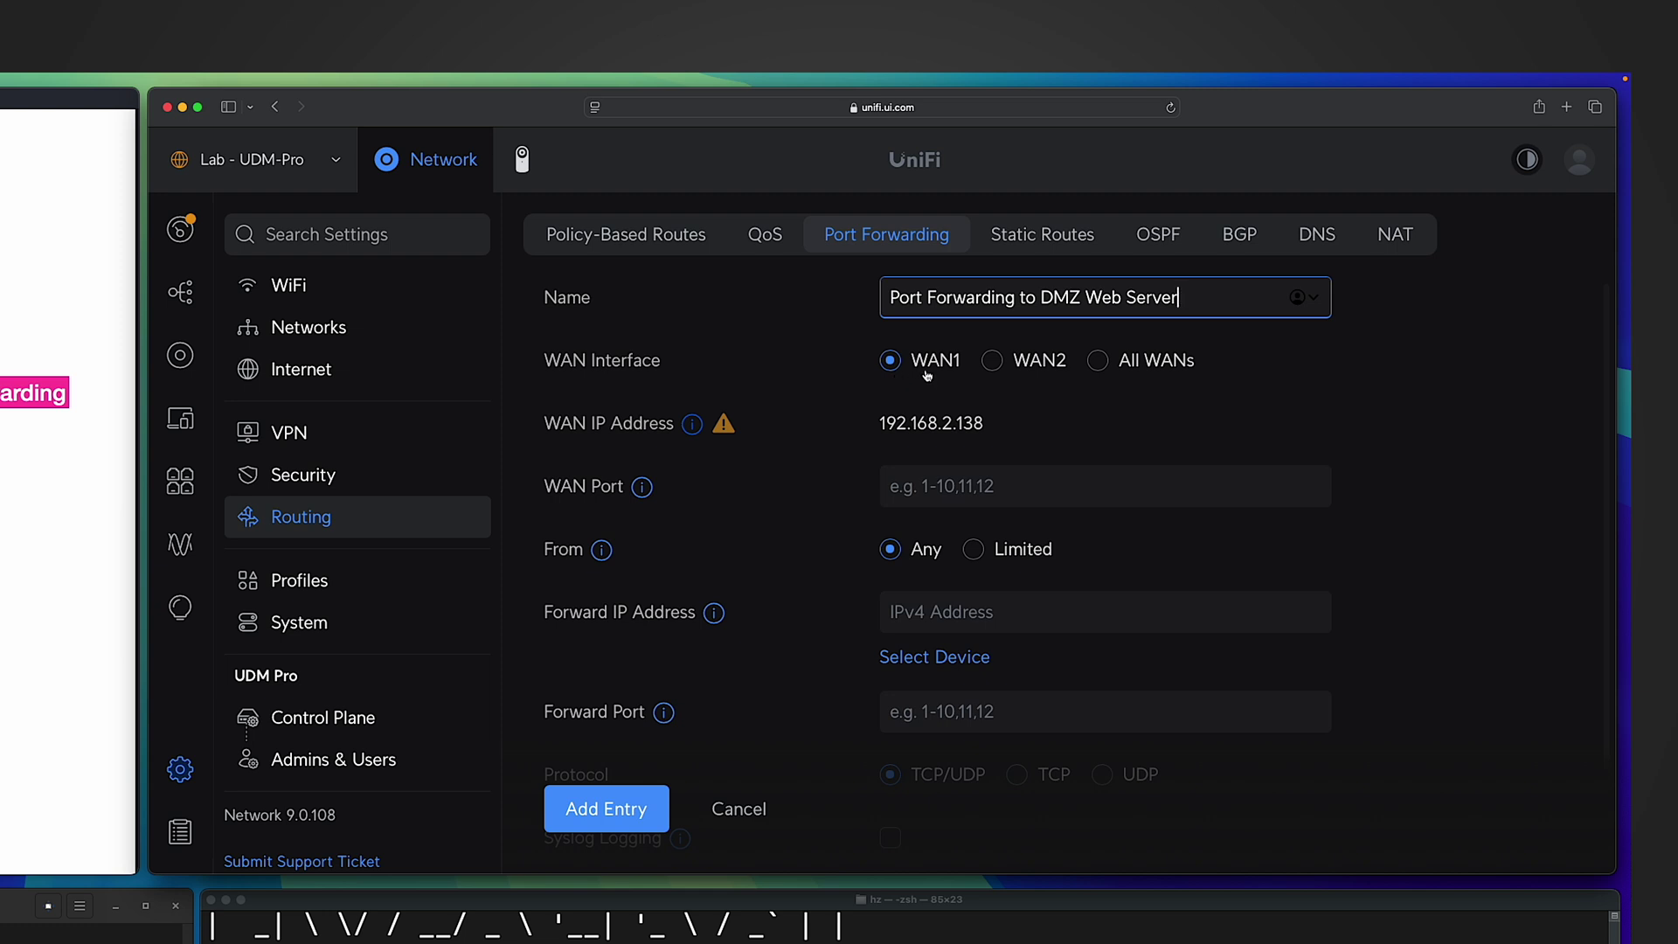
double_click(932, 422)
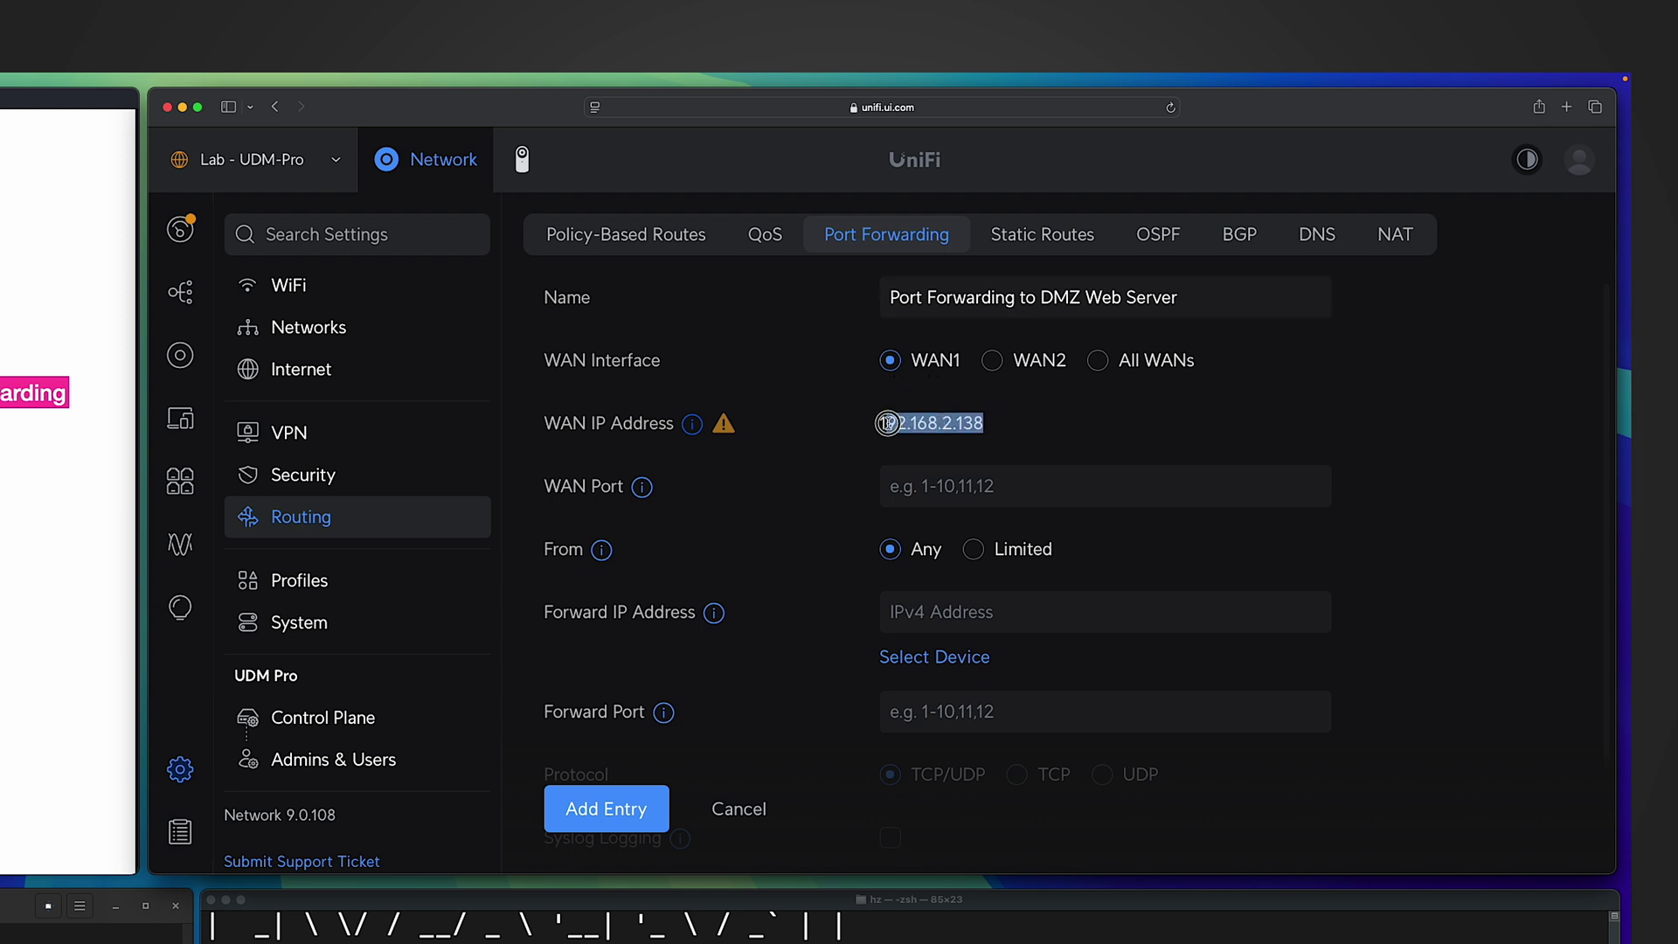
click(1016, 472)
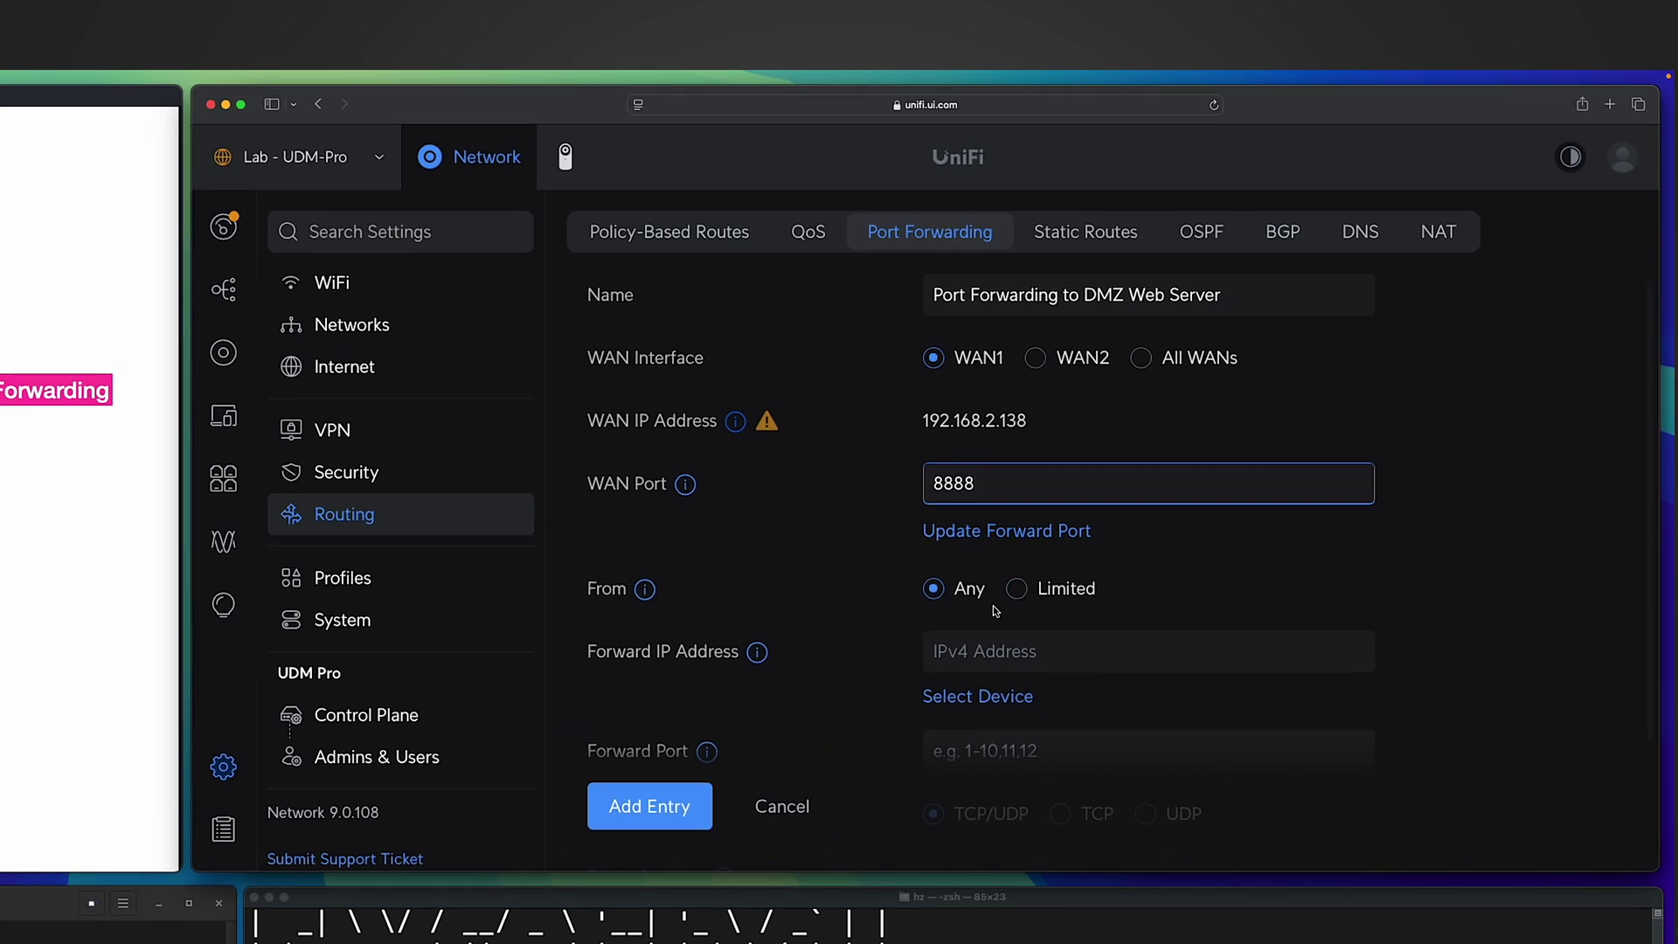
scroll(992, 612, down, 2)
click(967, 559)
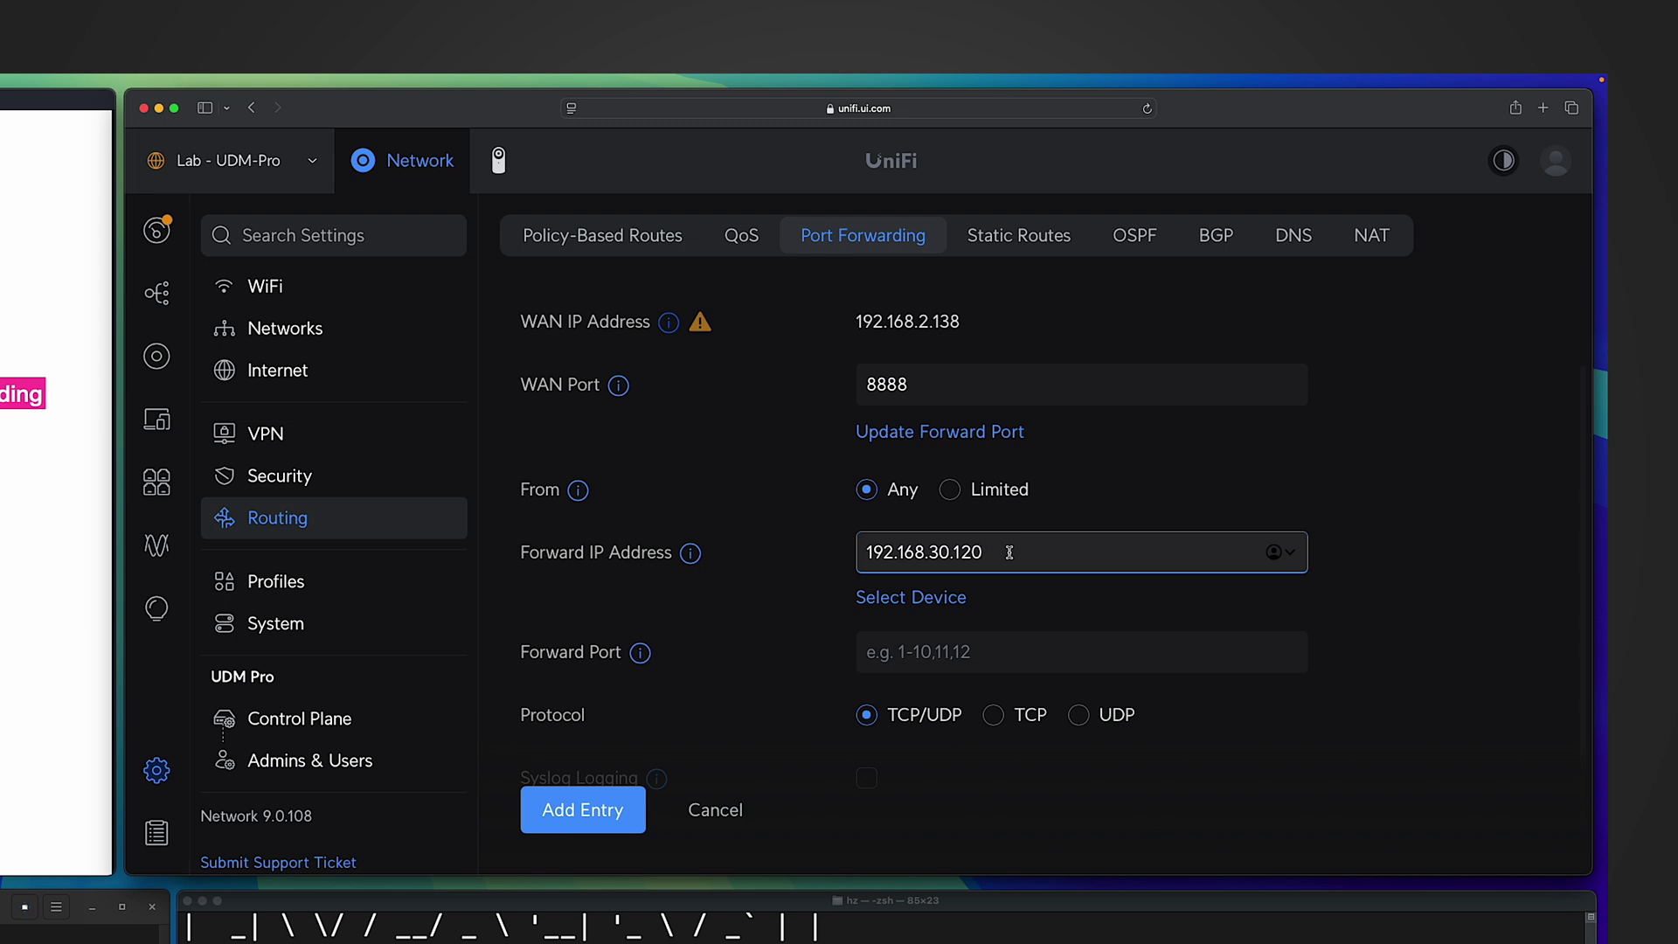
click(952, 655)
text(80)
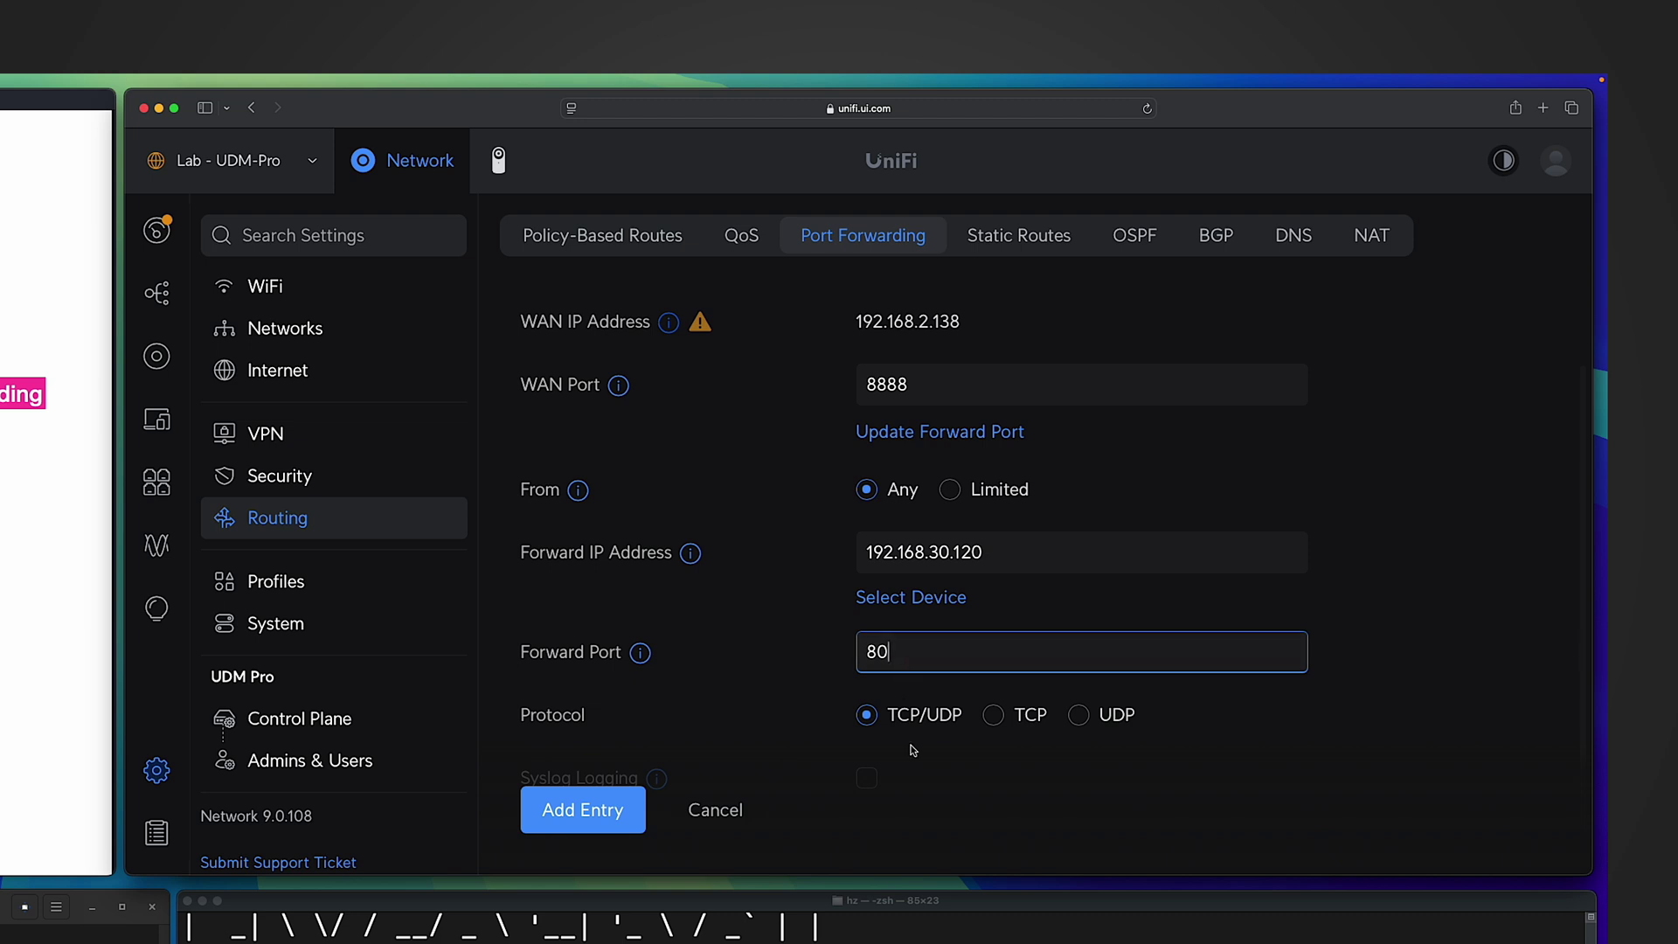
key(Return)
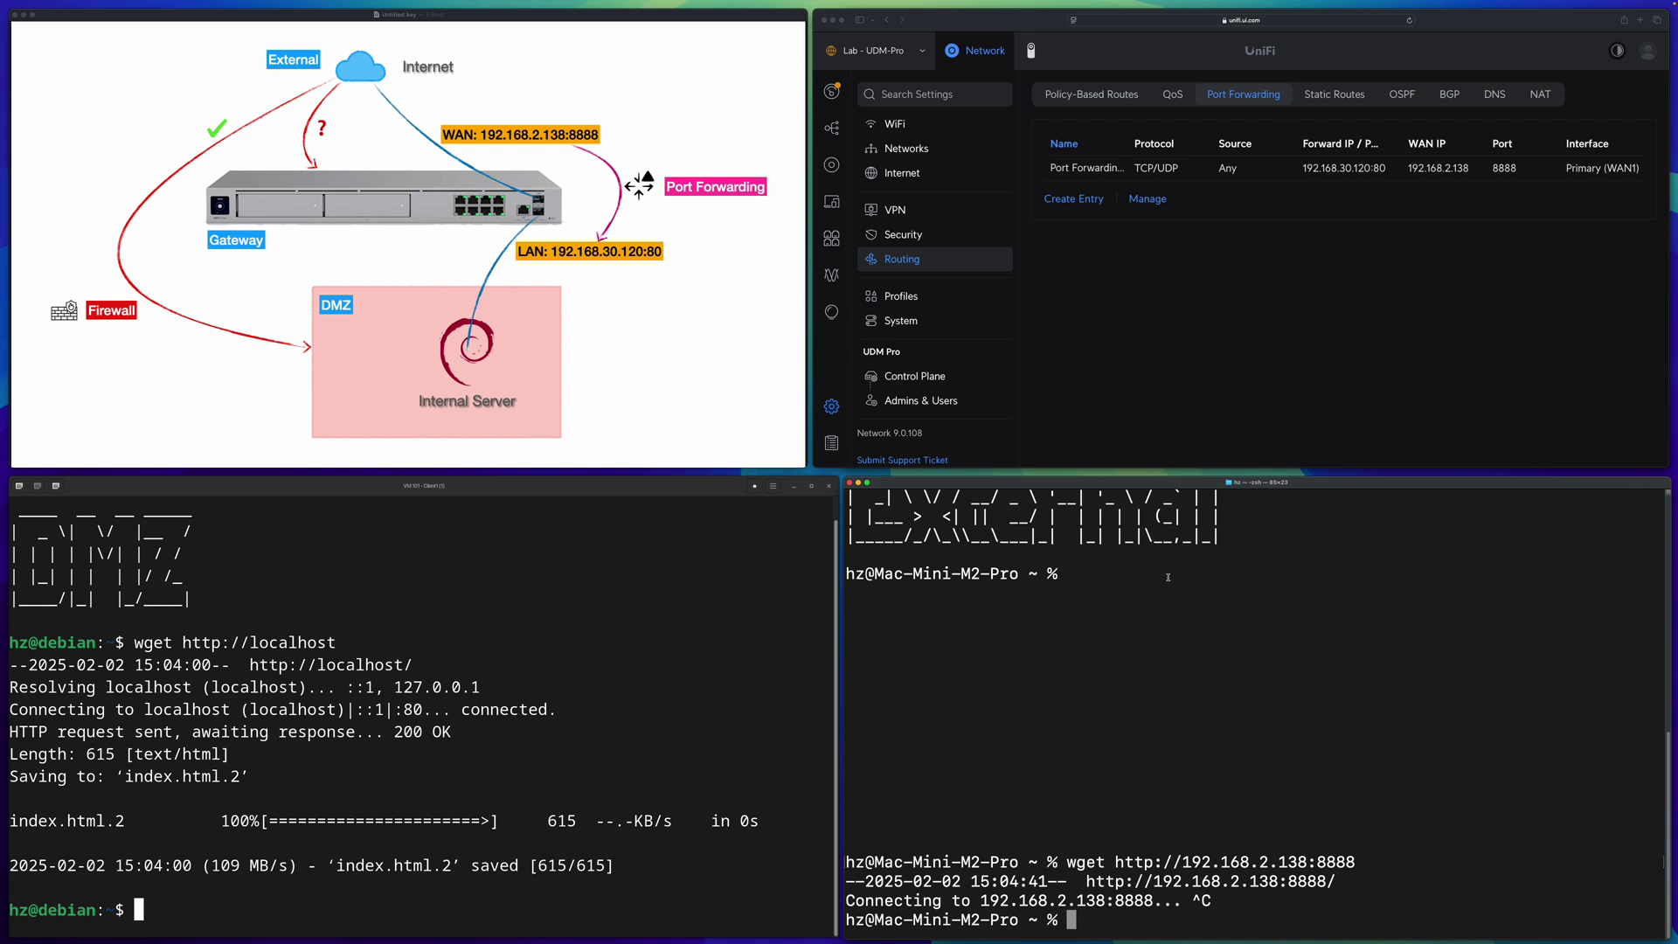
Rerun the external wget to 192.168.2.138:8888, now returning 200 OK and saving index.html.21.
key(Up)
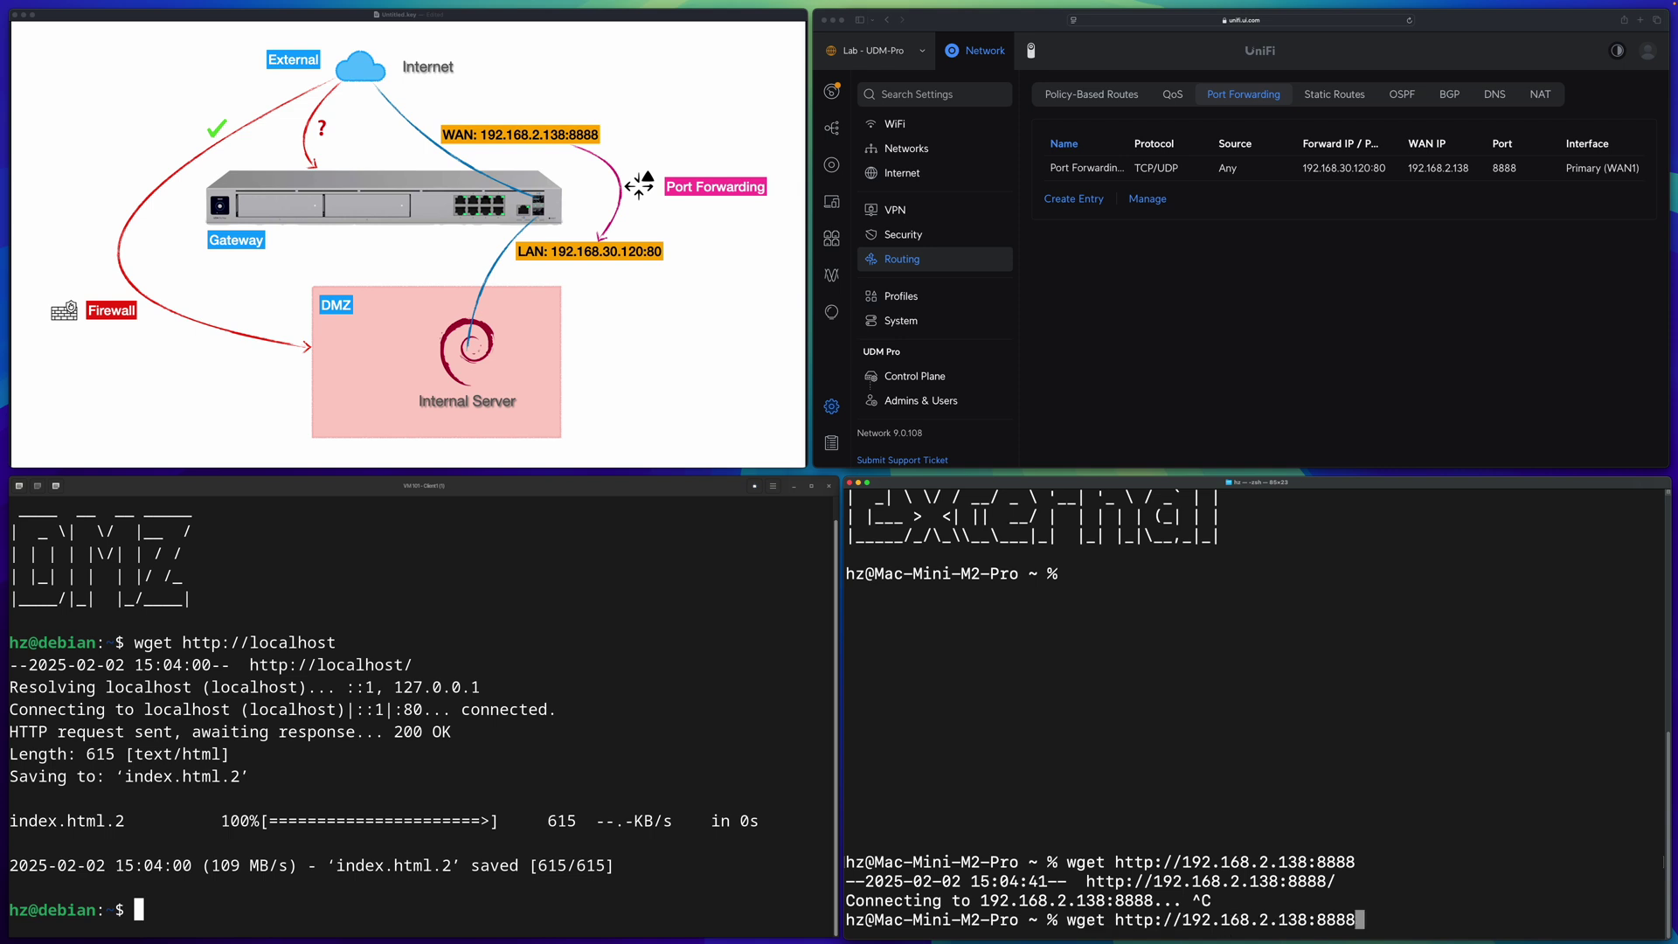
key(Return)
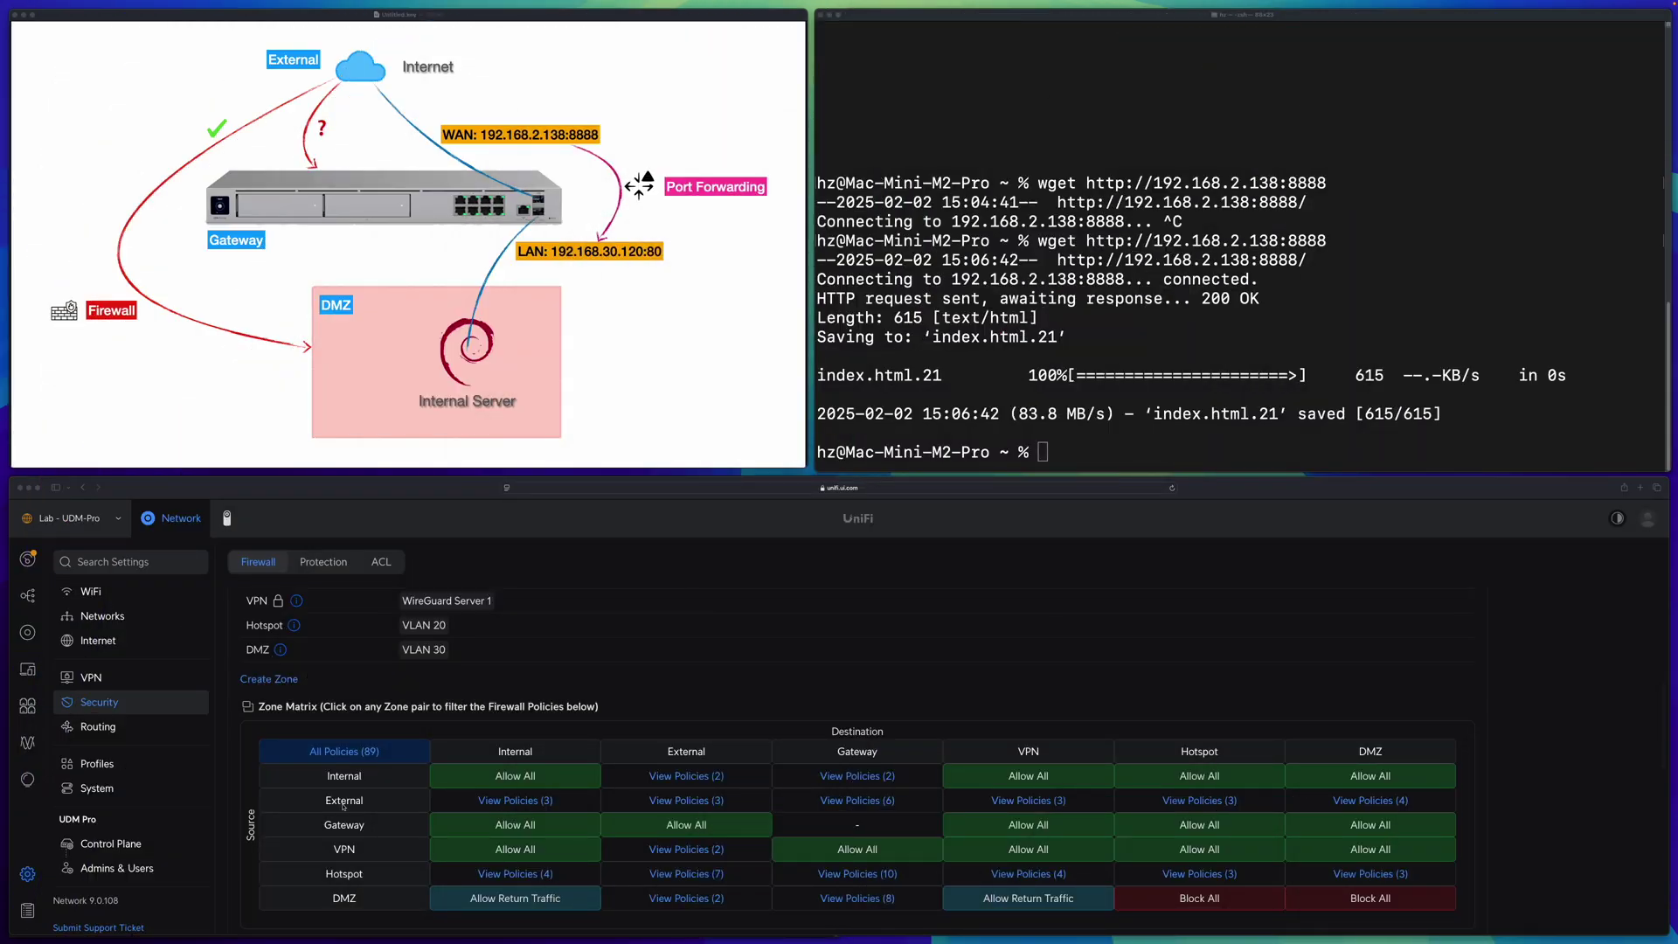
Inspect the Allow Port Forward policy among the four External→DMZ rules: 192.168.30.120, TCP/UDP.
click(1366, 800)
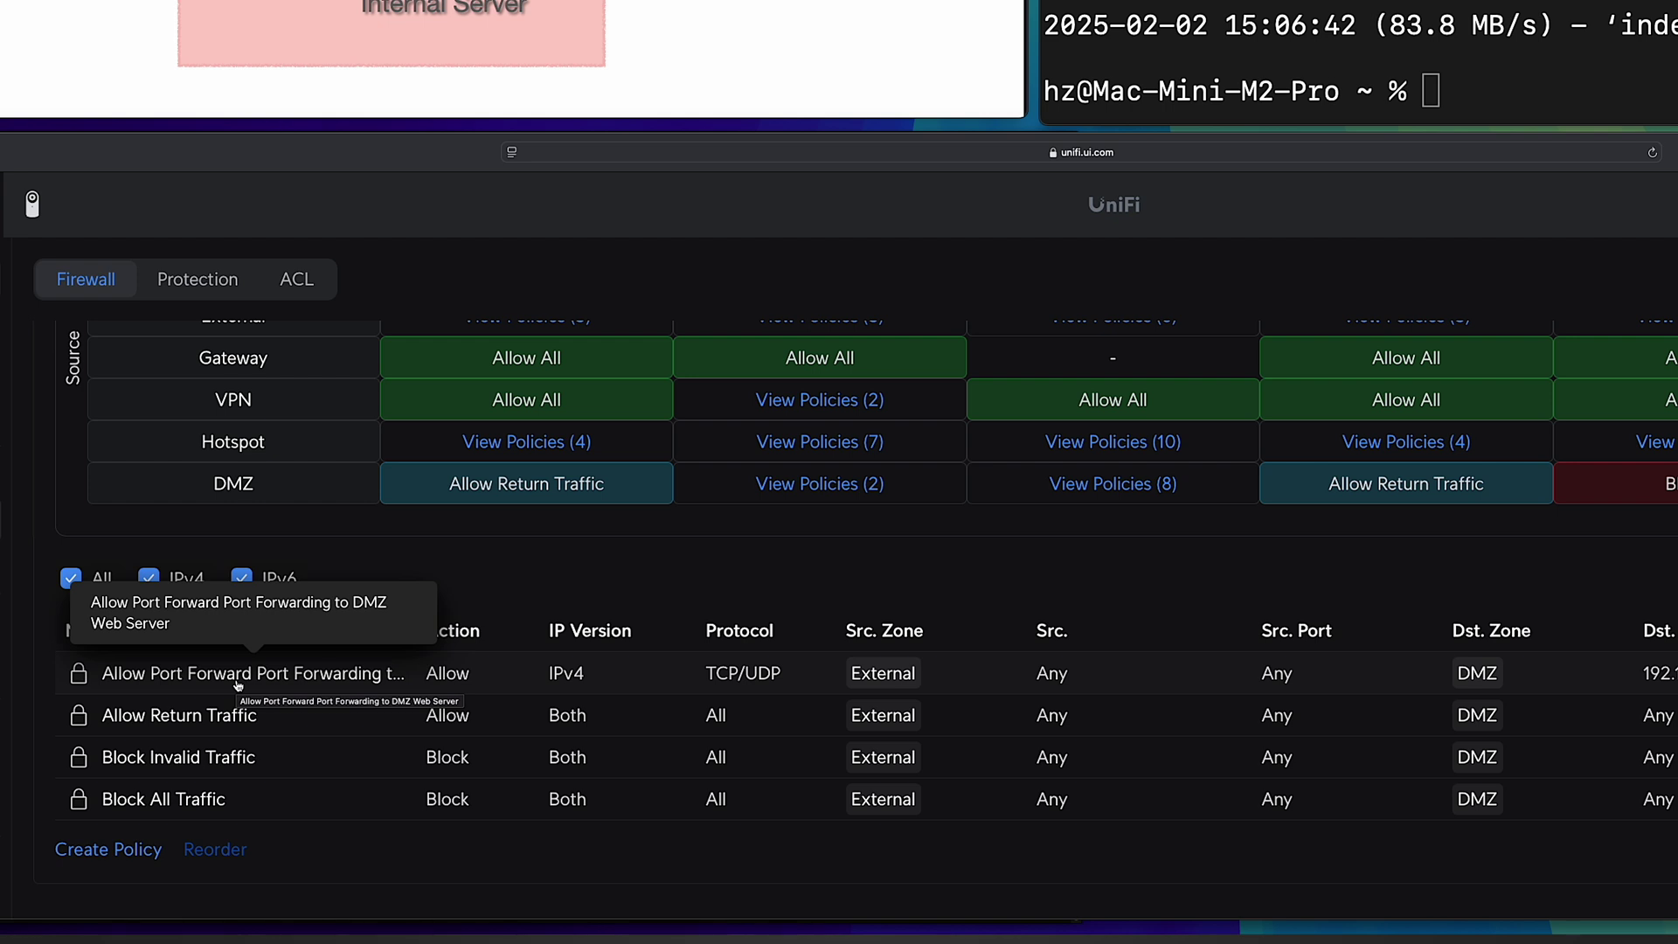
click(129, 675)
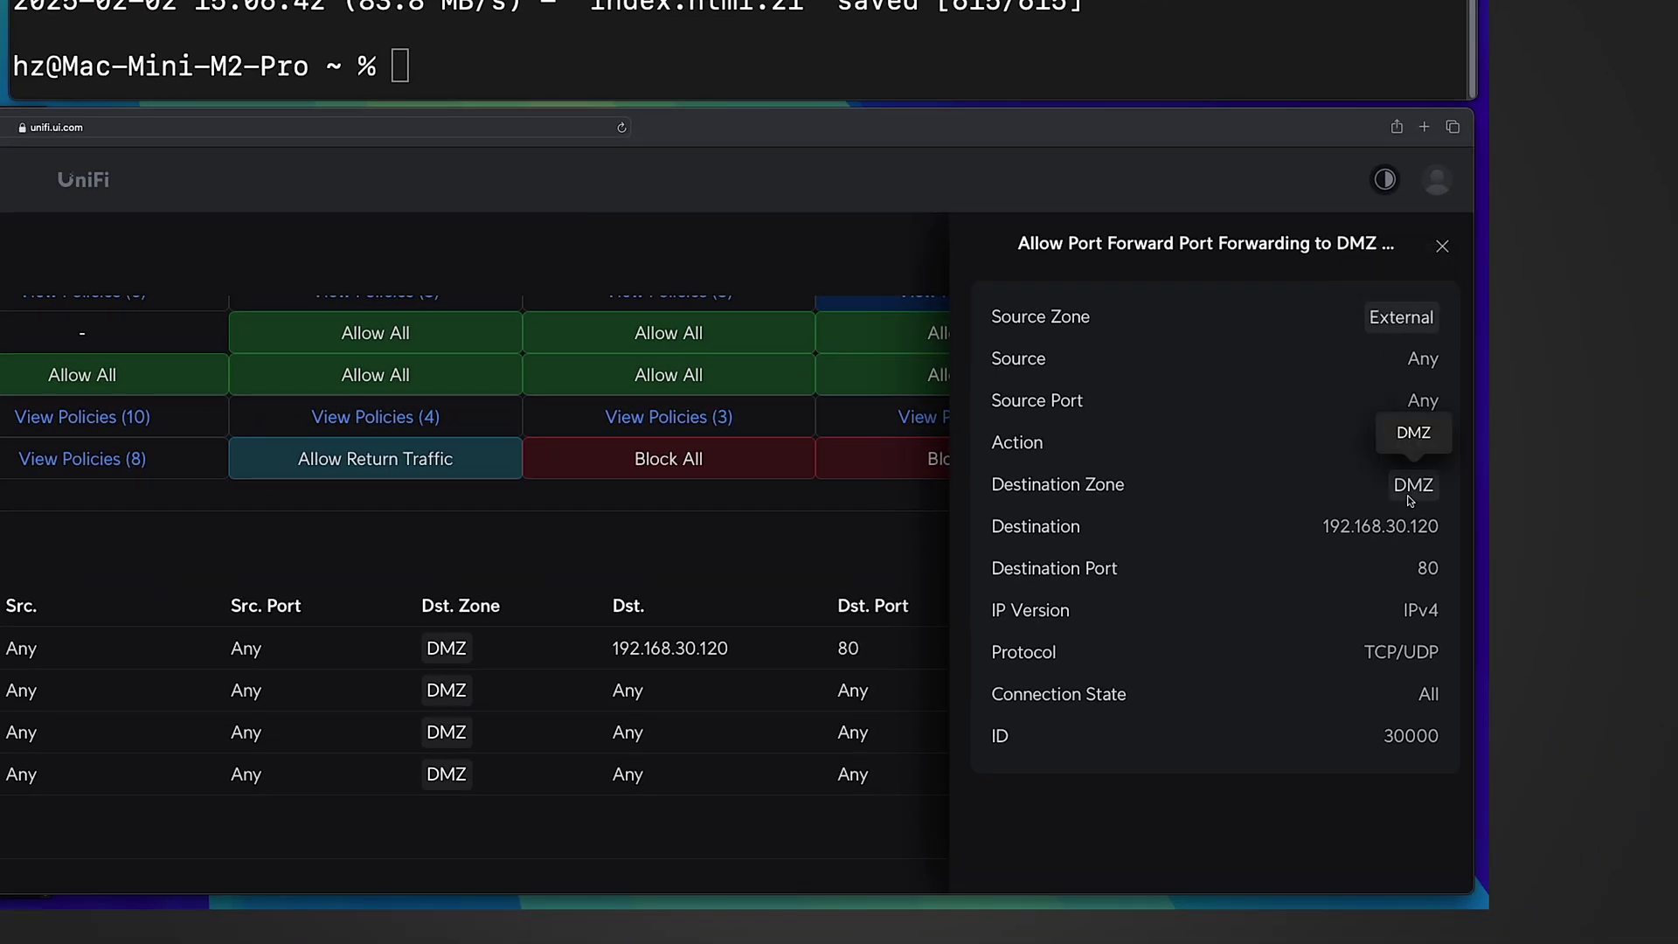
drag(1323, 526, 1432, 564)
drag(1365, 653, 1429, 652)
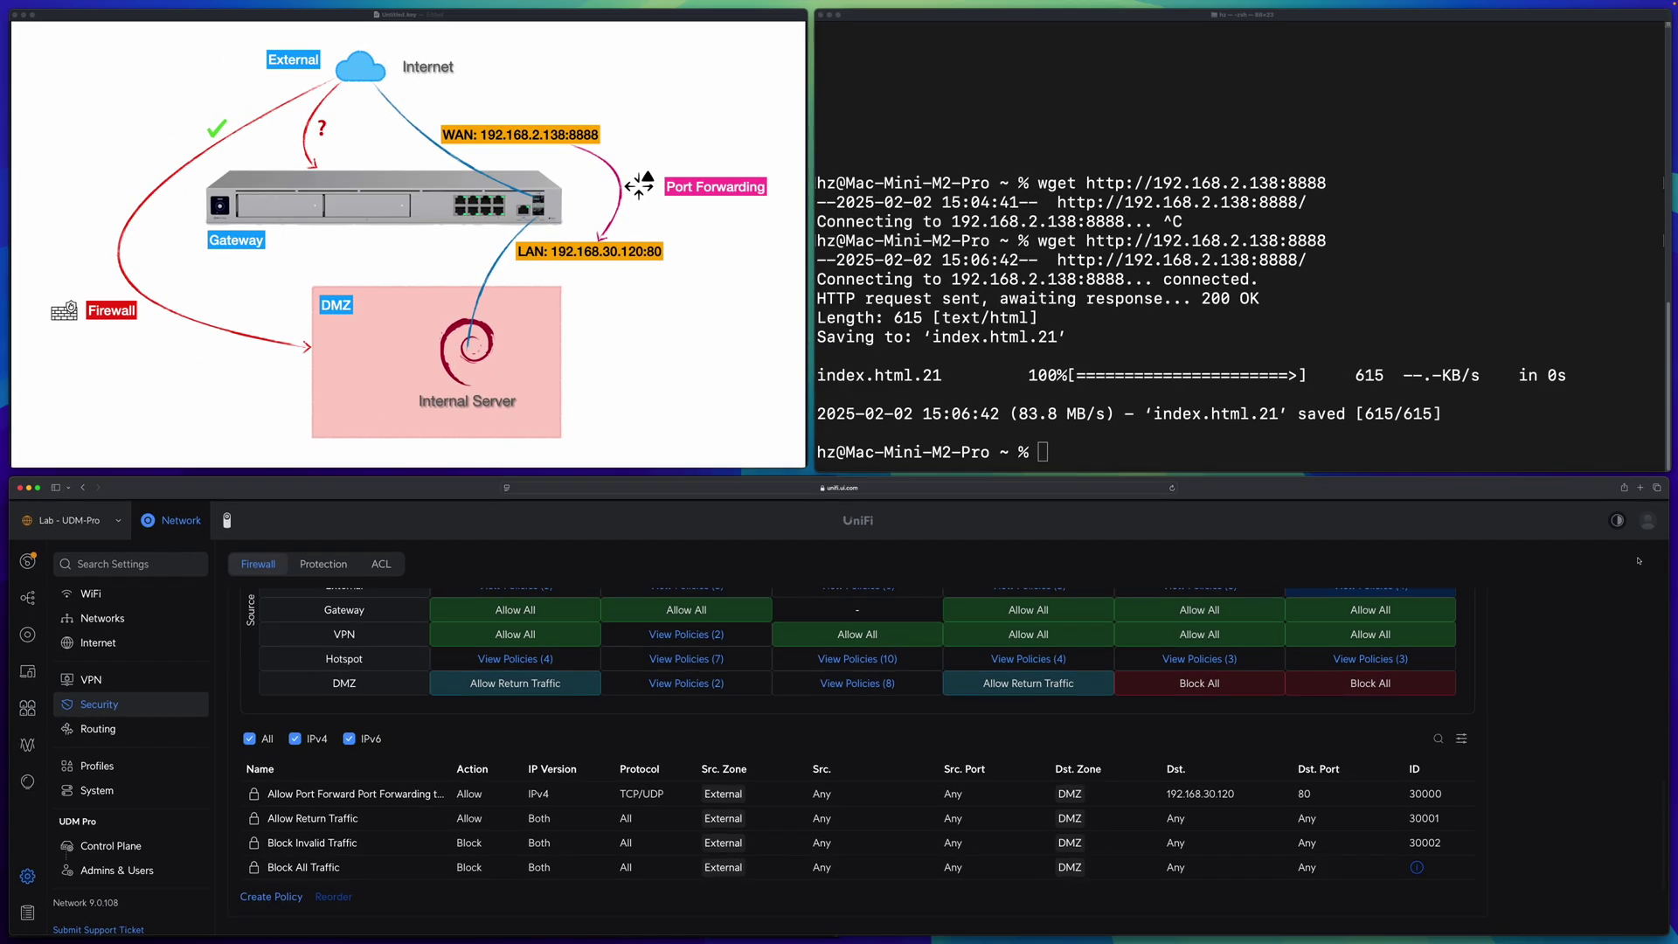
Select 192.168.2.138 in the slide's WAN port-forwarding label.
scroll(715, 709, up, 3)
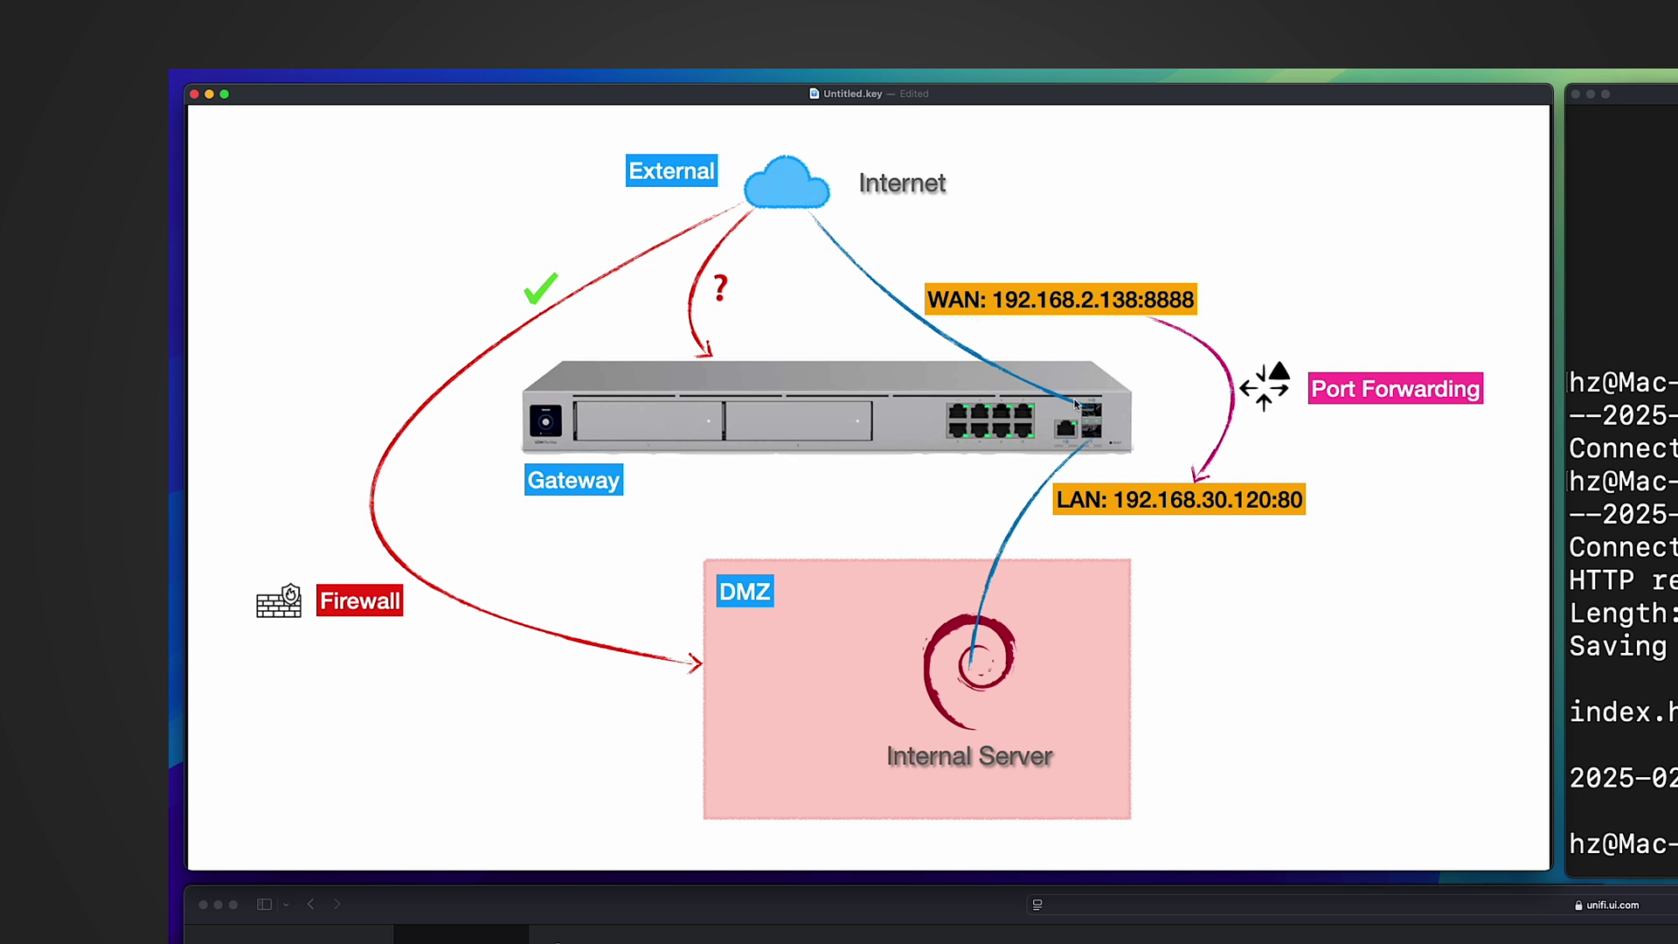
double_click(997, 299)
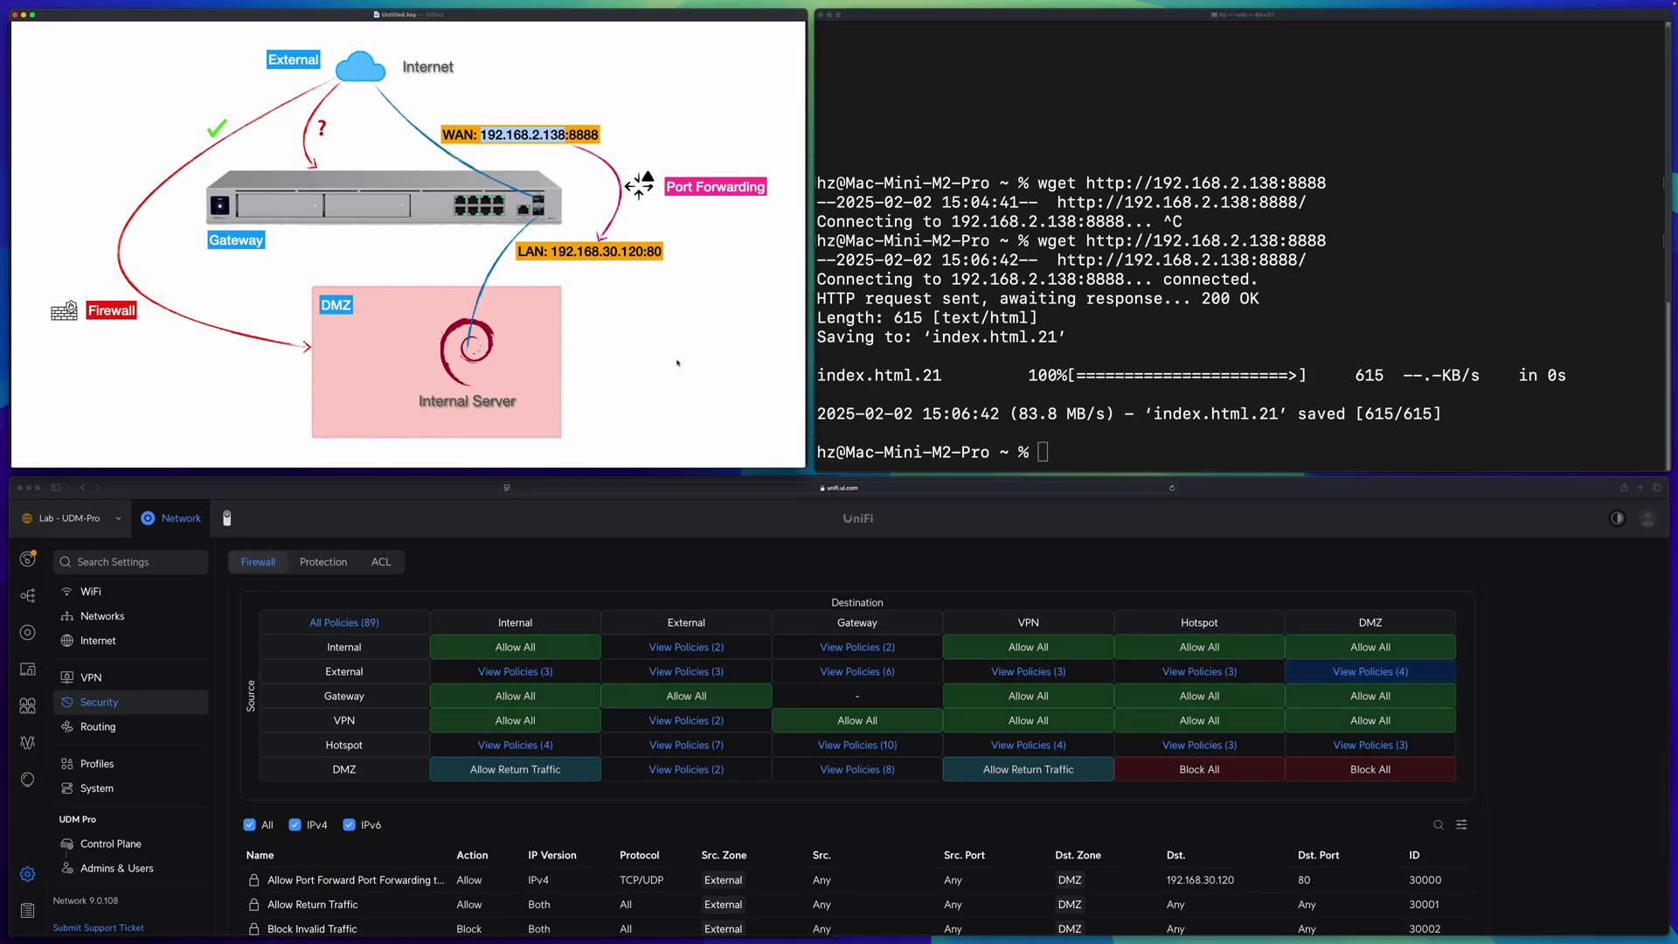
Show the six External→Gateway policies, from Allow Return Traffic down to Block All Traffic.
click(882, 674)
click(869, 673)
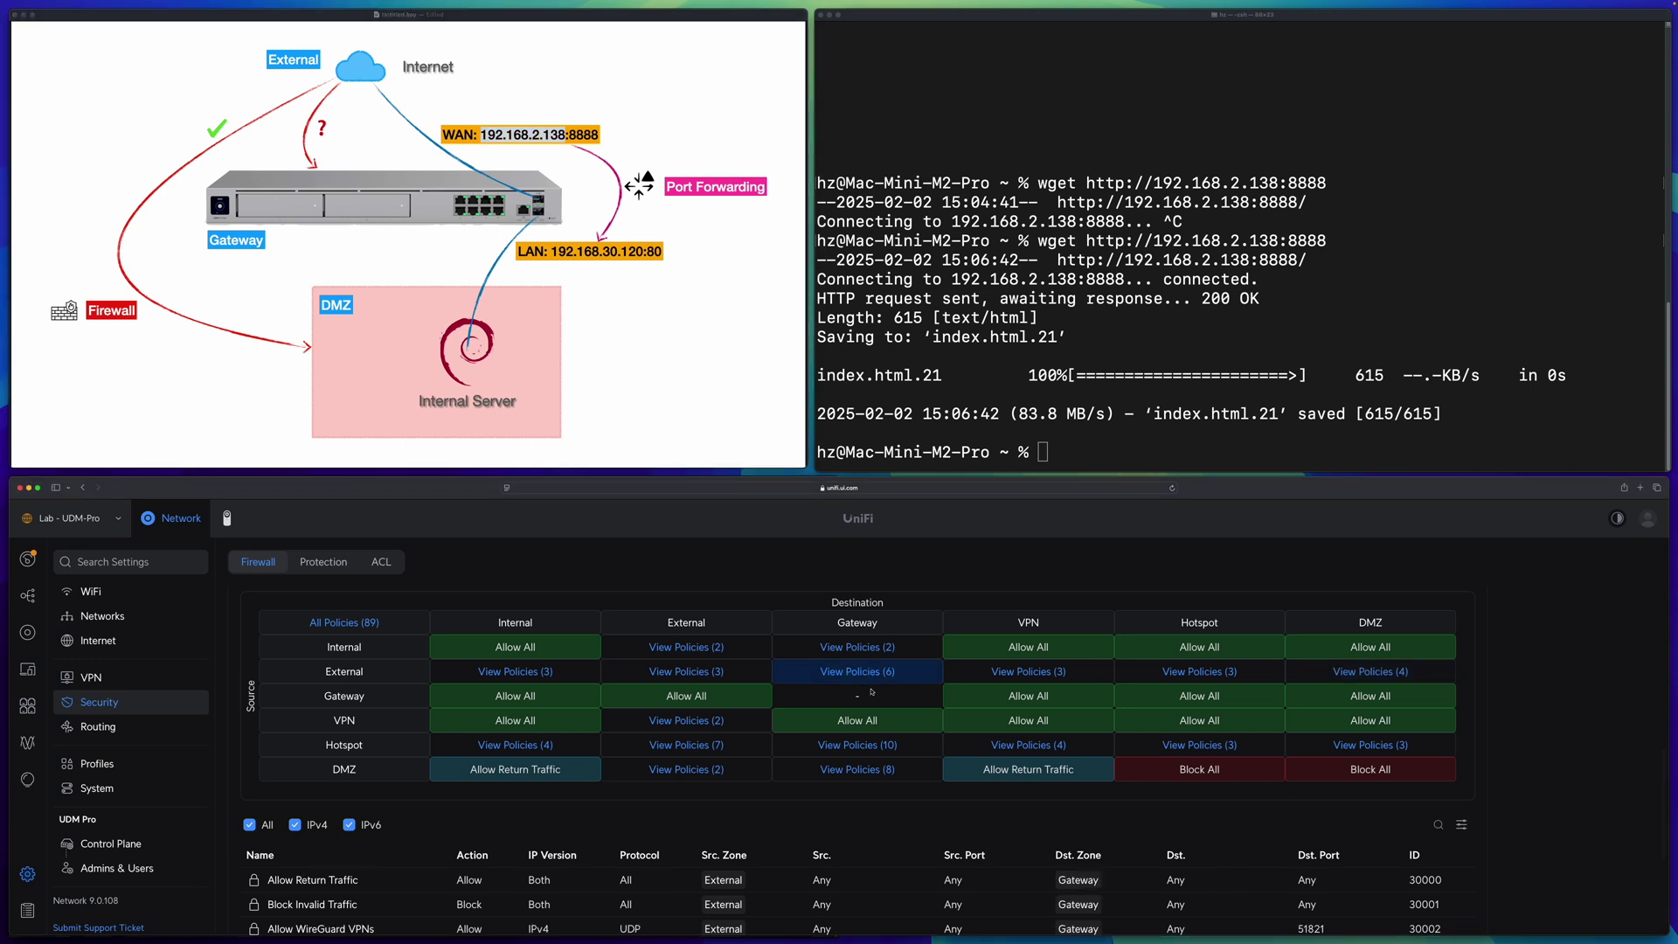
scroll(869, 693, down, 3)
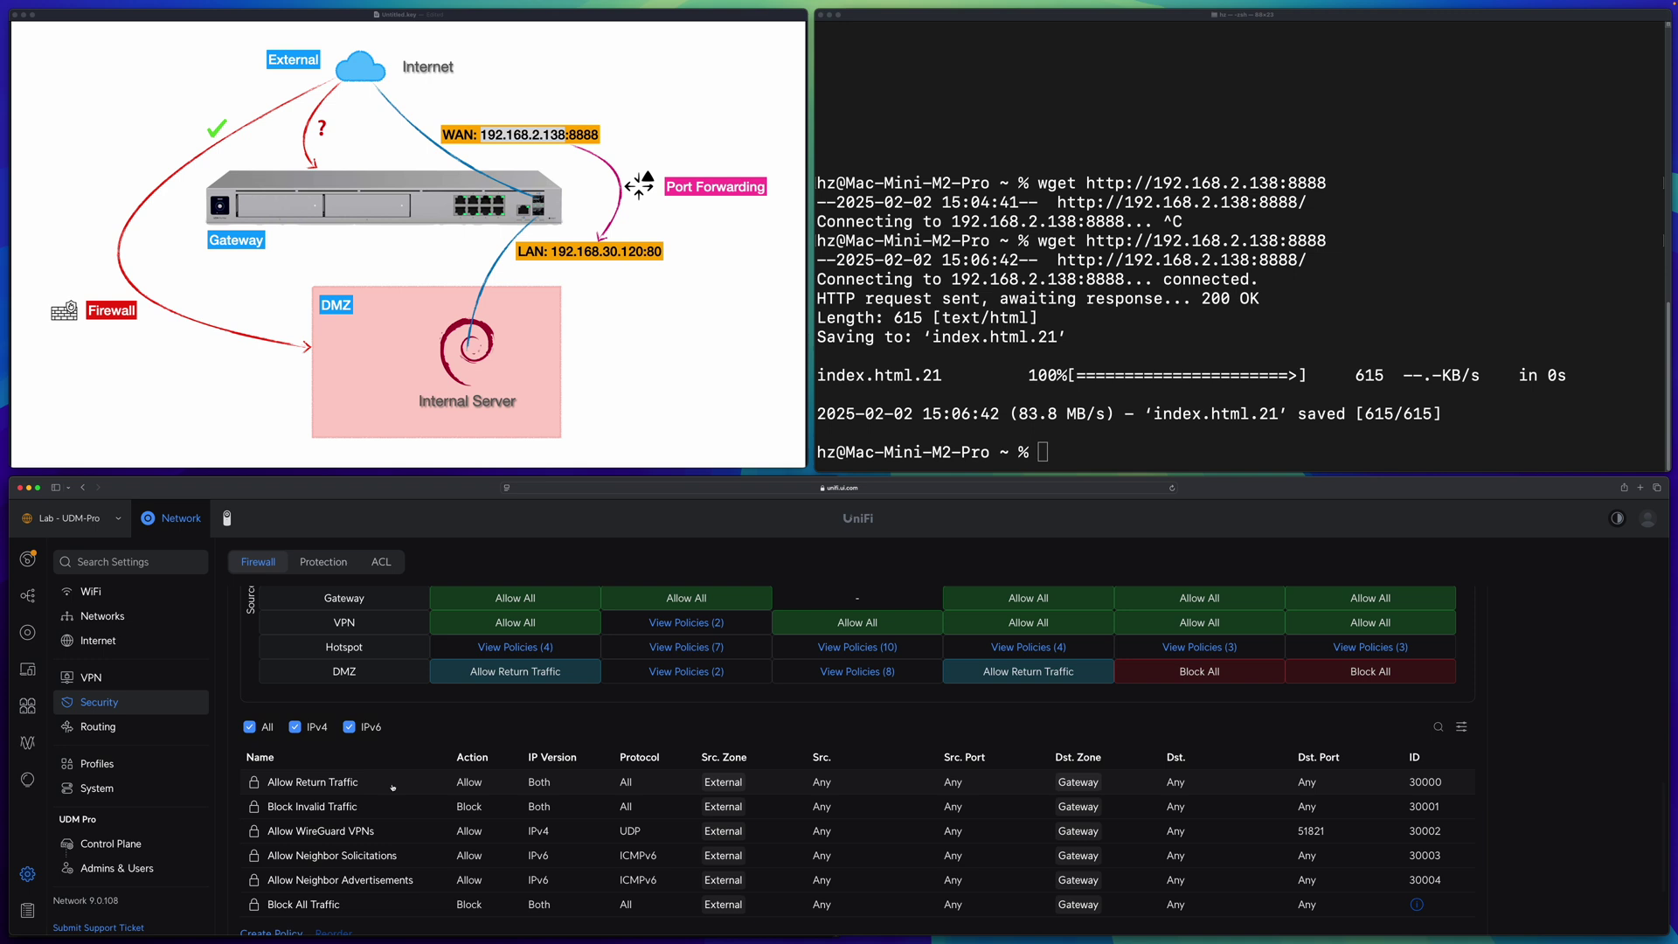
scroll(902, 809, up, 3)
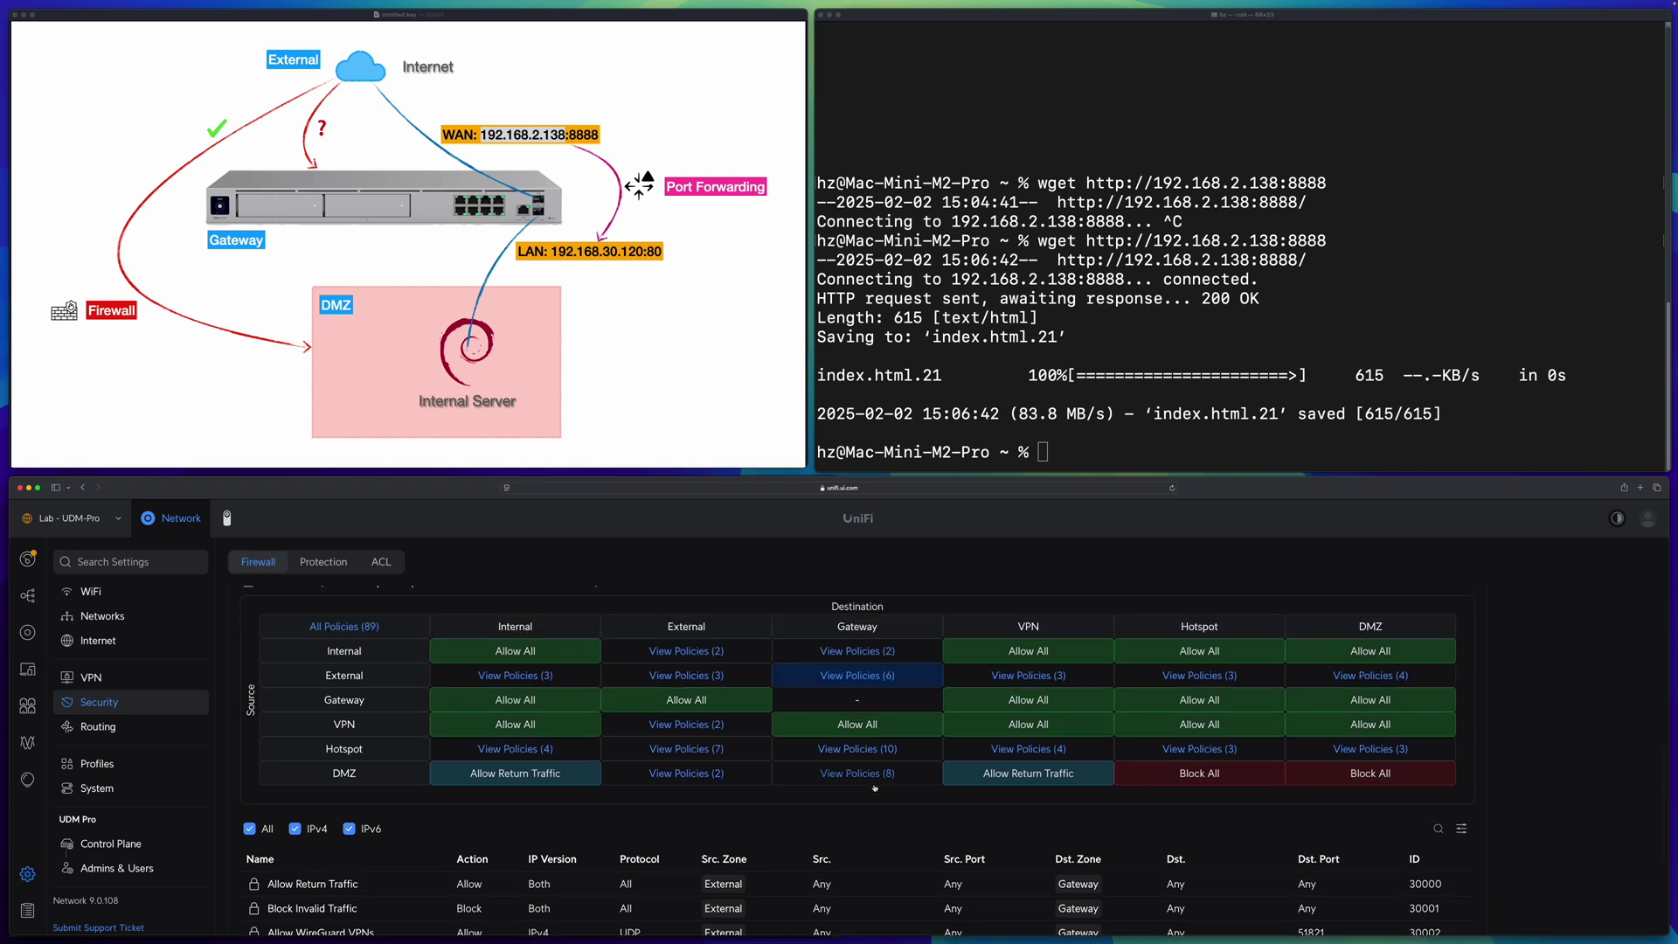